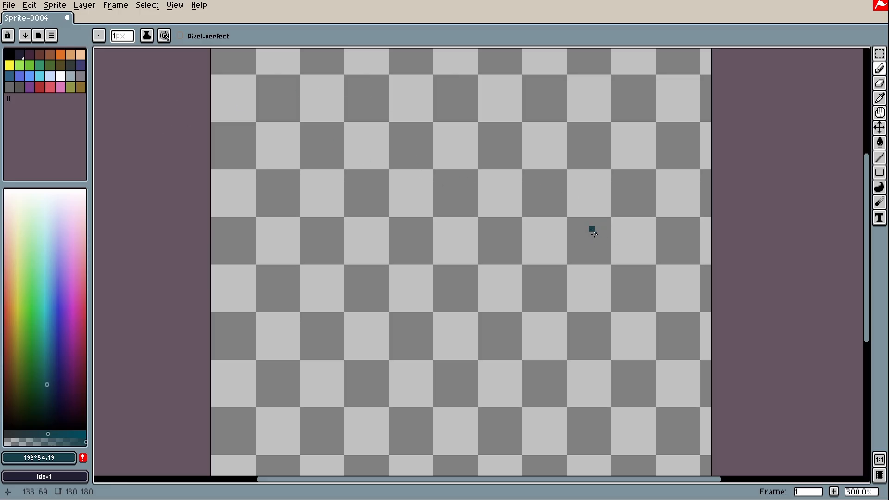
- Draw 1 px dark teal perspective lines radiating from a vanishing point in the upper-right part of the canvas to its edges
key(l)
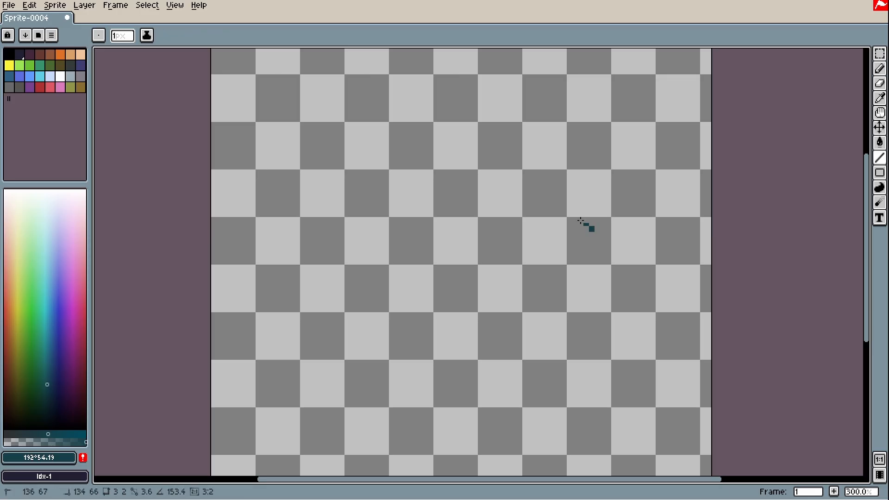
drag(592, 229, 161, 354)
drag(519, 196, 406, 411)
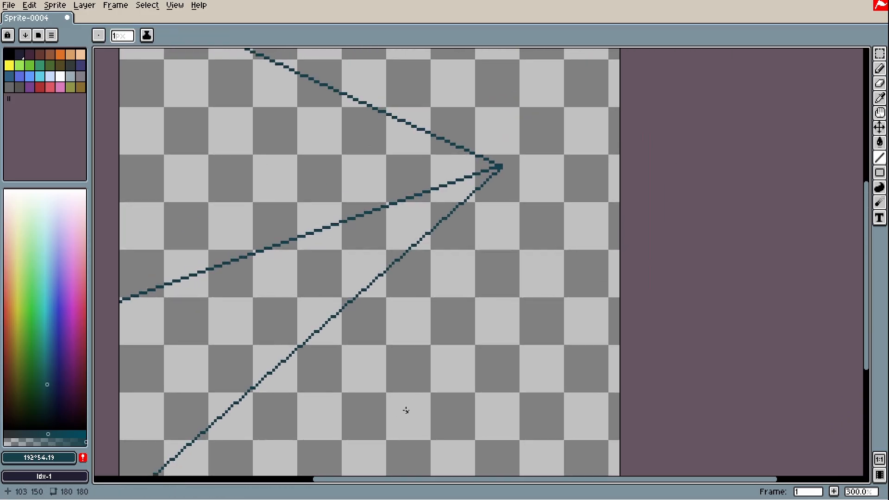
scroll(521, 189, down, 1)
mouse_move(509, 175)
mouse_down()
mouse_move(602, 415)
mouse_move(512, 175)
mouse_move(590, 186)
mouse_move(558, 265)
mouse_up()
drag(473, 267, 551, 134)
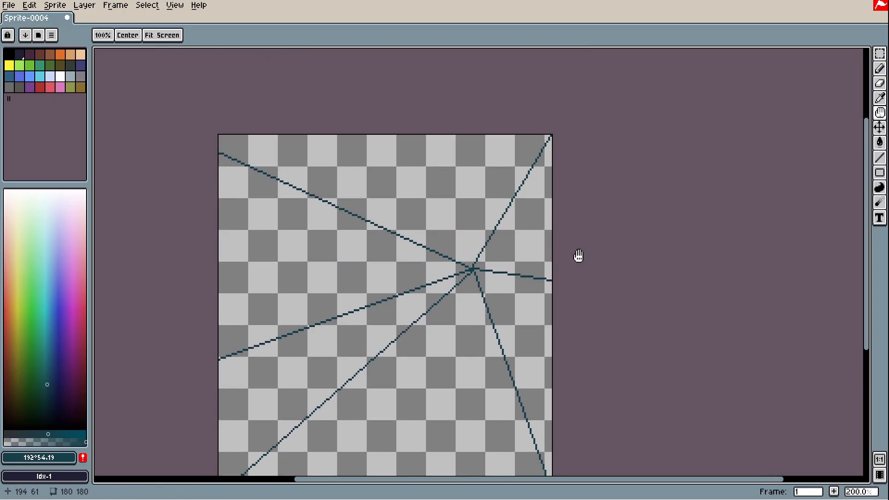
- Outline a wall panel with a 6 px dark purple pencil between the upper-left perspective lines and fill it
drag(577, 257, 618, 210)
click(42, 337)
key(b)
key(ctrl)
scroll(345, 251, down, 5)
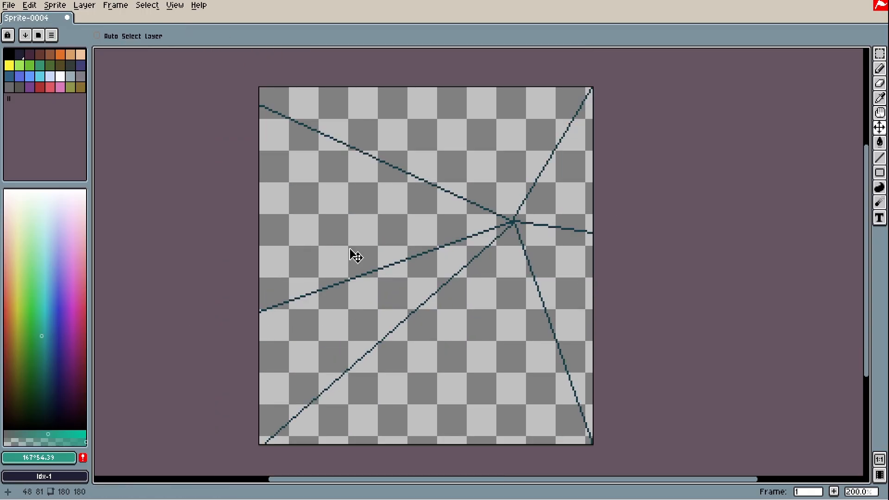
click(63, 385)
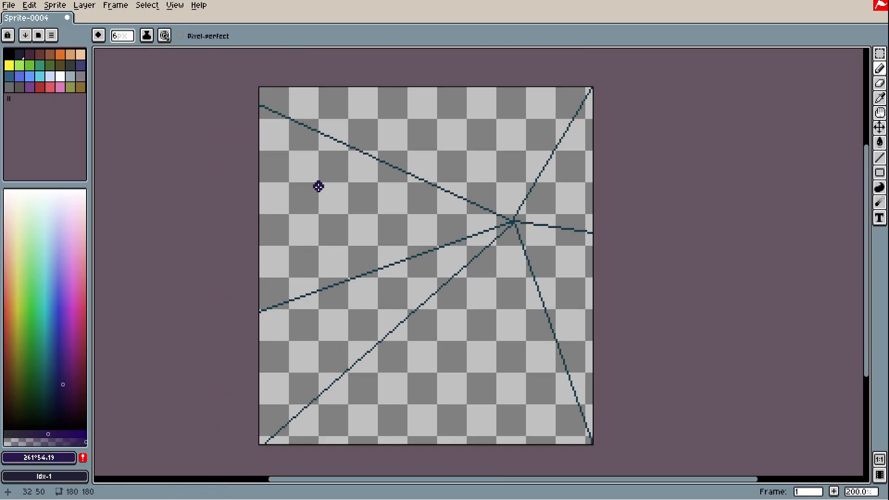
key(ctrl+z)
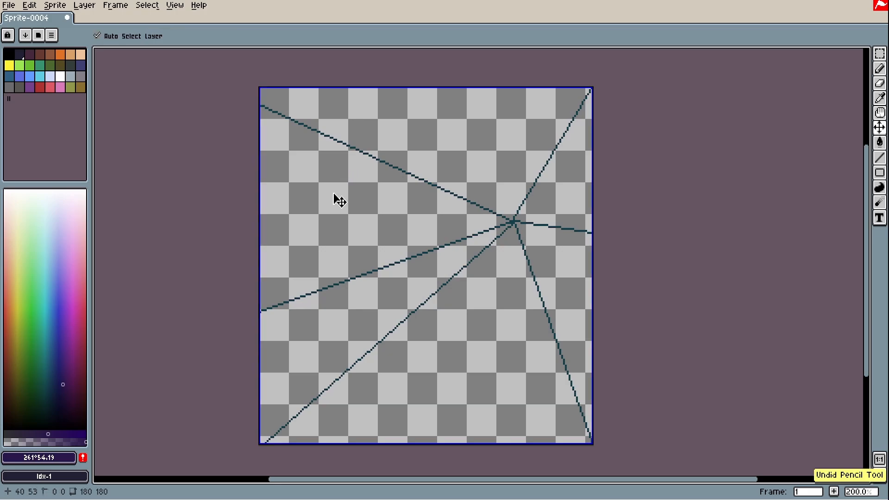
drag(324, 140, 329, 283)
mouse_move(324, 138)
mouse_down()
mouse_move(348, 149)
mouse_move(389, 261)
mouse_move(331, 286)
mouse_up()
key(g)
click(366, 230)
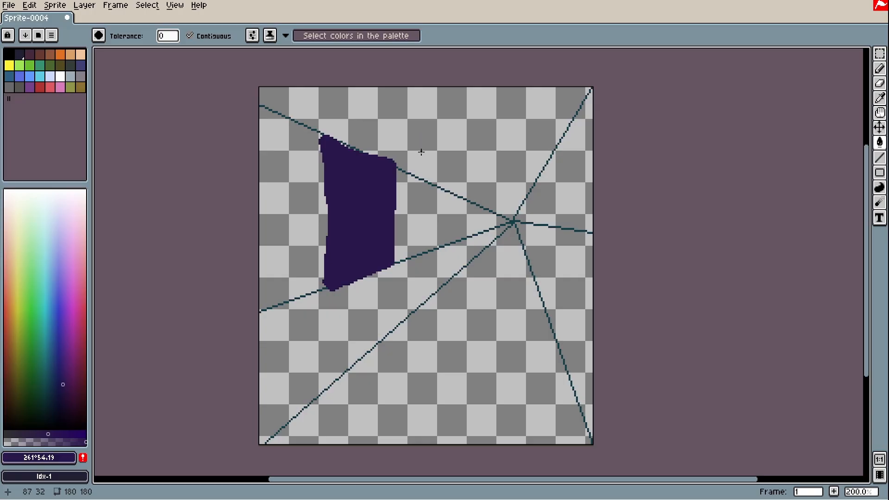
- Outline a green surface below the purple panel, between the two lower-left perspective lines, and fill it
key(b)
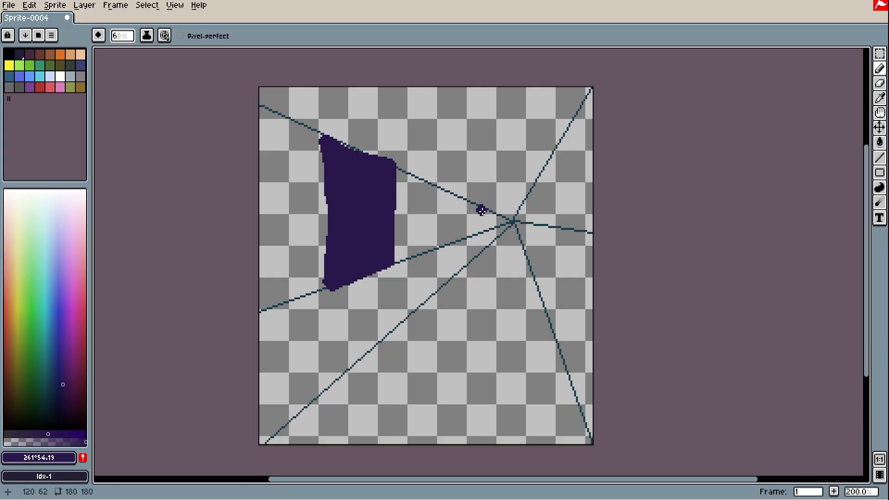
key(x)
mouse_move(334, 292)
mouse_down()
mouse_move(354, 317)
mouse_move(391, 331)
mouse_up()
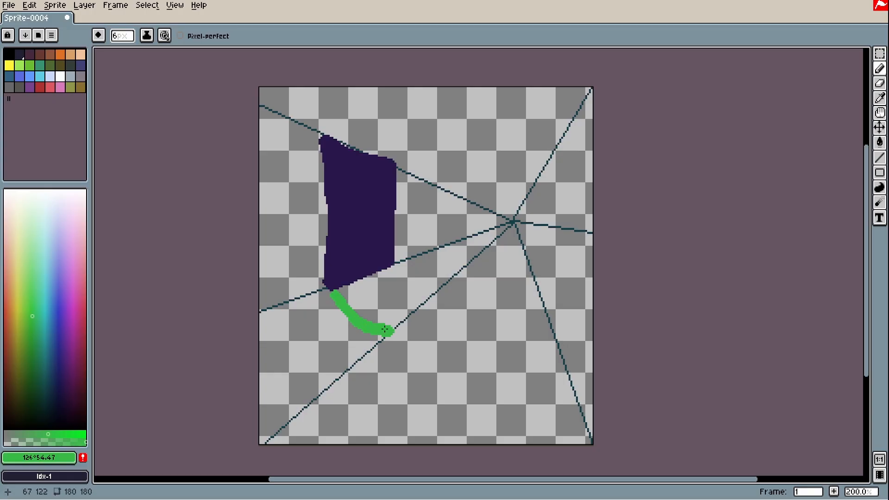
mouse_move(335, 292)
mouse_down()
mouse_move(403, 263)
mouse_move(389, 326)
mouse_up()
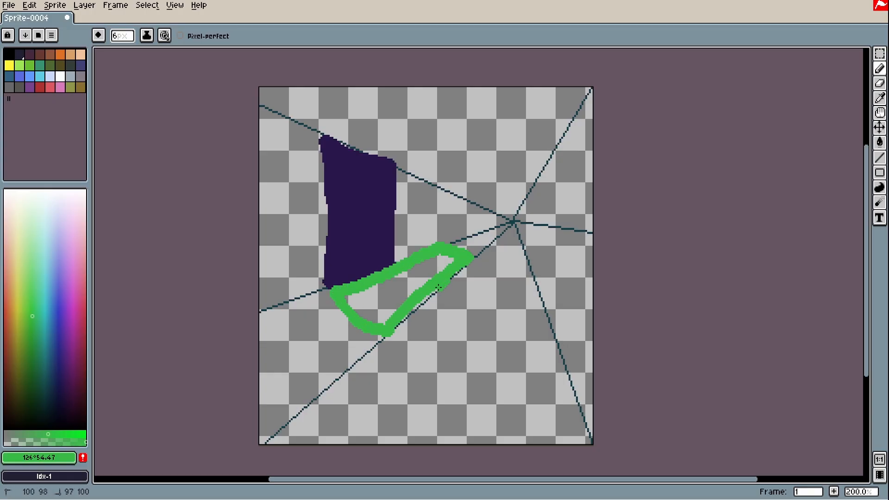
key(g)
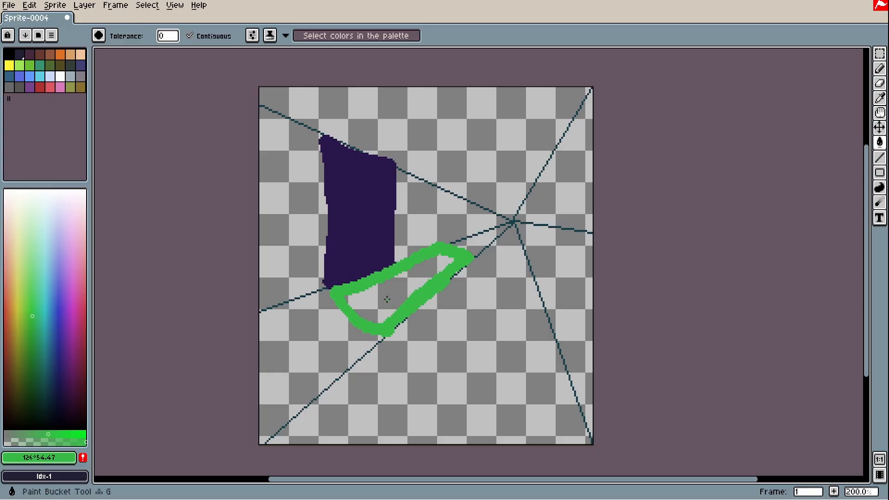
click(394, 303)
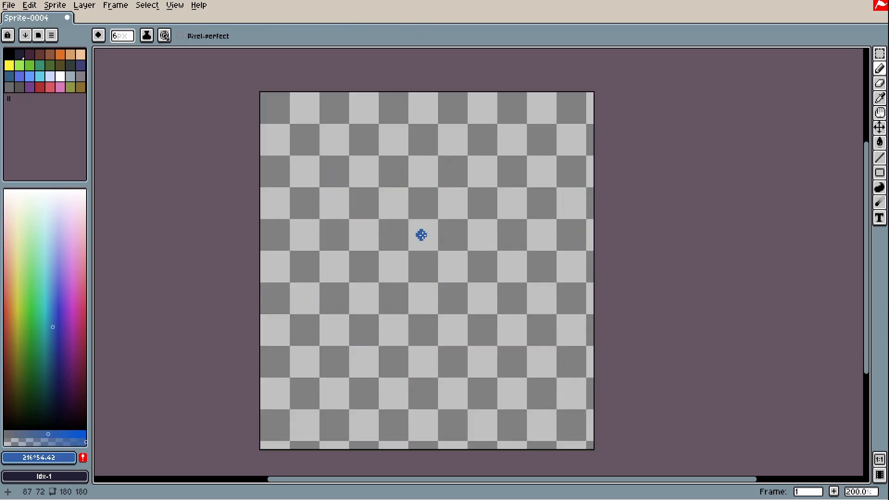
- Place a row of 1 px blue dots across the upper-left area of the blank canvas
scroll(376, 238, up, 1)
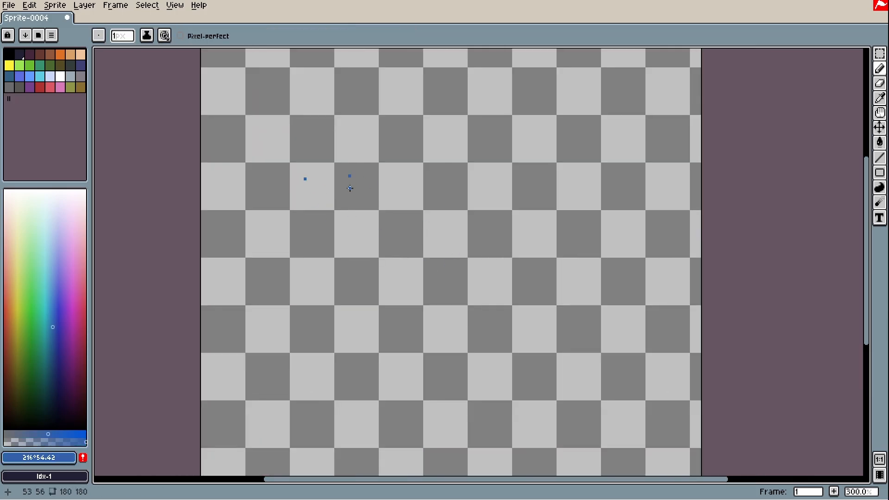
click(398, 176)
scroll(498, 221, down, 1)
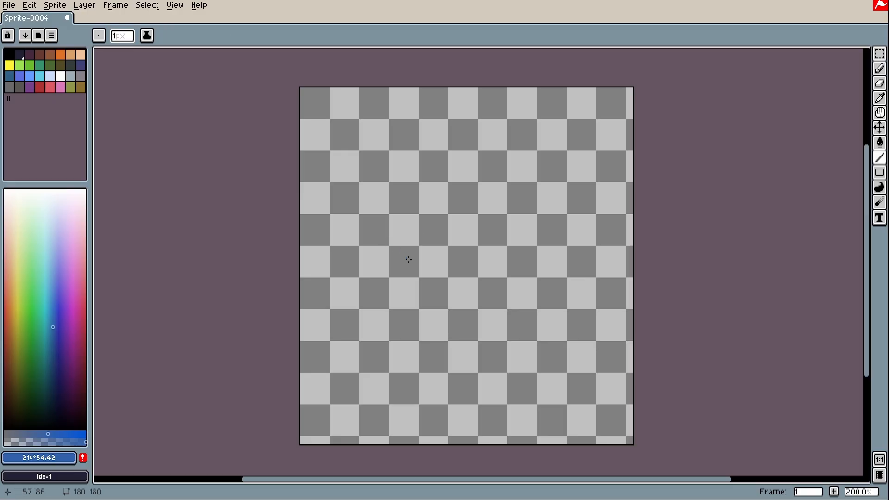
- Sketch two blue stick figures side by side near the canvas's left edge with a 4 px pencil, the second with a pointed head
drag(407, 258, 402, 250)
key(v)
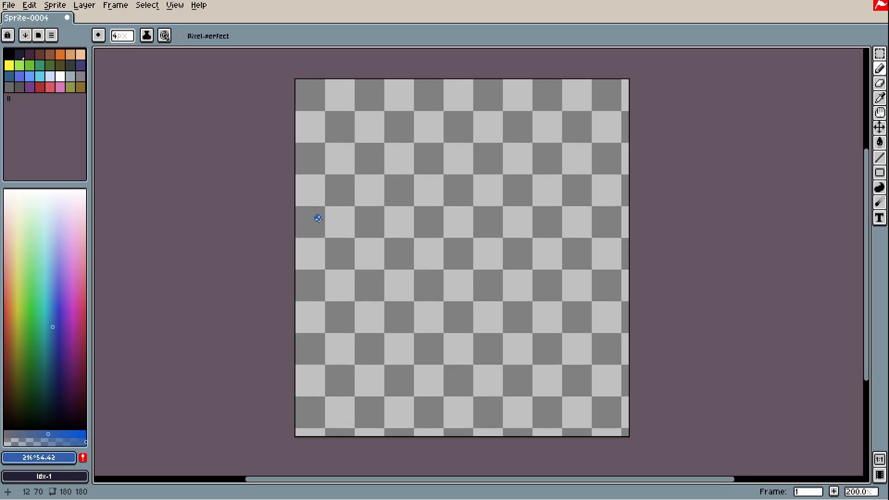
scroll(315, 213, up, 2)
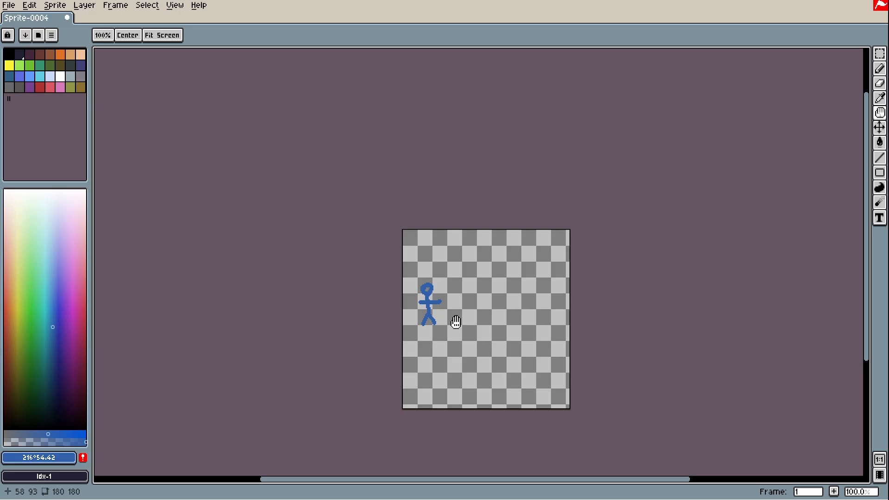
scroll(454, 321, up, 2)
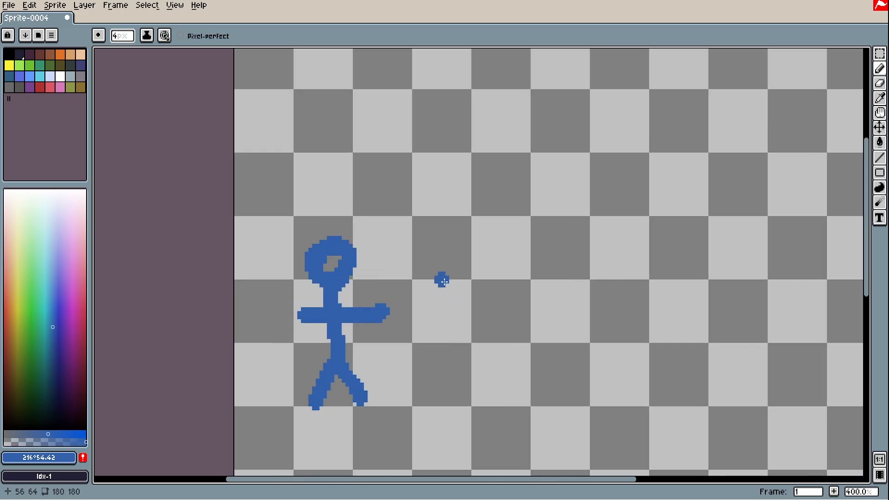
key(b)
mouse_move(423, 248)
mouse_down()
mouse_move(474, 281)
mouse_move(452, 299)
mouse_move(431, 407)
mouse_up()
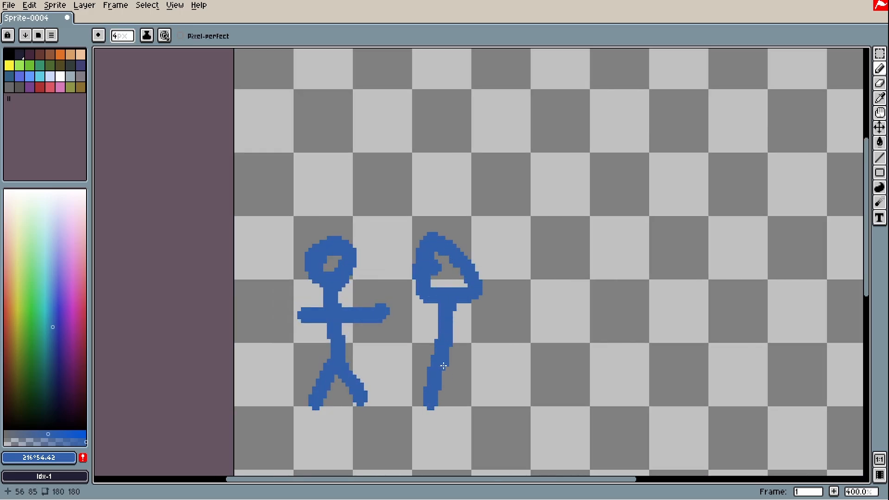
drag(445, 361, 471, 398)
mouse_move(445, 331)
mouse_down()
mouse_move(420, 332)
mouse_move(477, 332)
mouse_up()
- Select both stick figures and move them to the upper-left corner of the canvas
scroll(463, 324, down, 4)
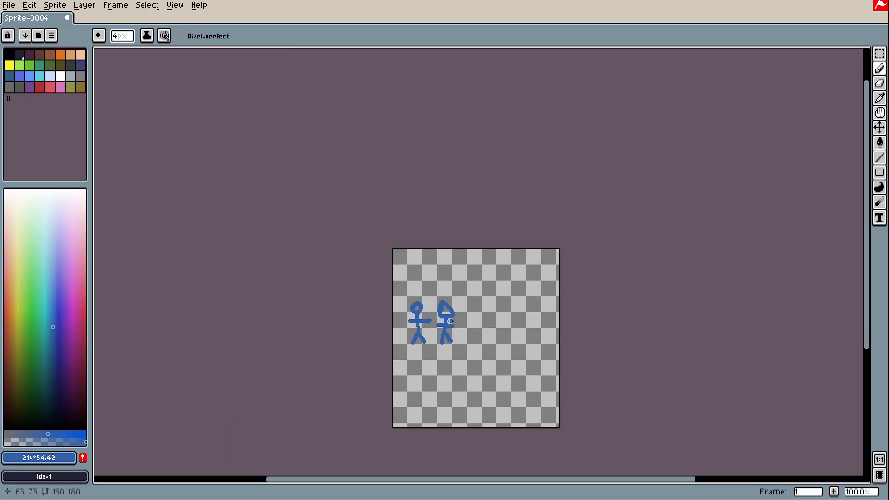
scroll(435, 281, up, 3)
scroll(471, 300, down, 1)
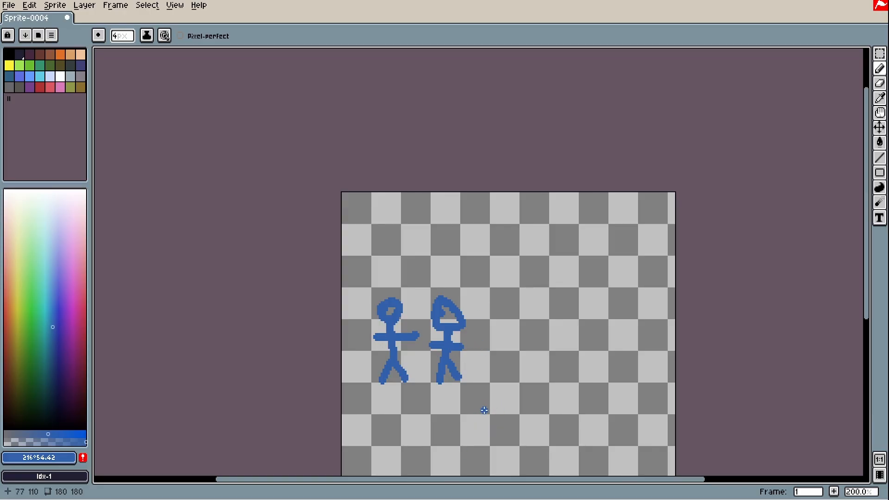
key(m)
drag(484, 410, 354, 253)
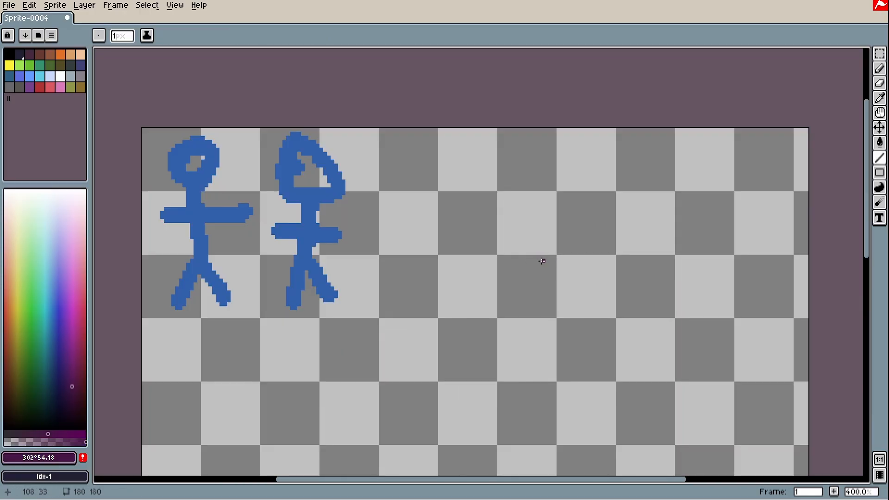
- Draw 1 px dark magenta lines from a vanishing point in the canvas's upper-right area, including a horizon line and diagonals on both sides
key(l)
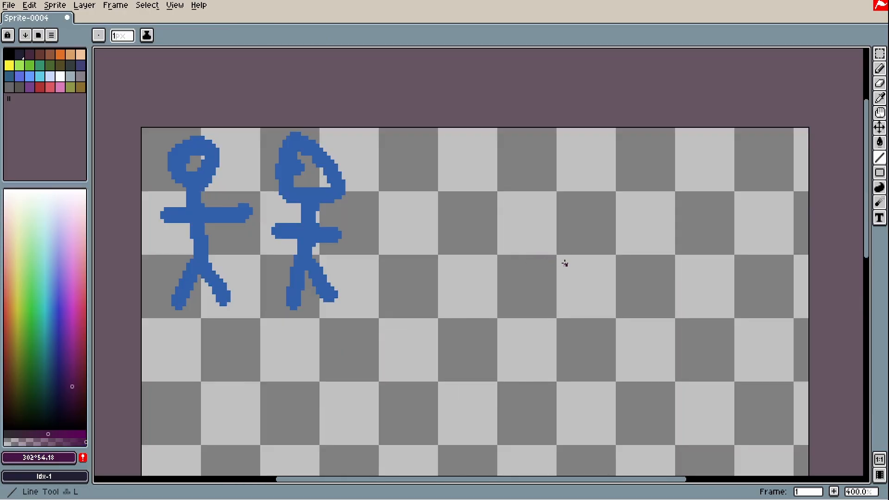
drag(612, 182, 520, 202)
drag(607, 215, 407, 150)
drag(610, 214, 408, 210)
mouse_move(608, 218)
mouse_down()
mouse_move(412, 297)
mouse_move(400, 333)
mouse_up()
drag(612, 215, 716, 151)
drag(612, 214, 750, 207)
drag(612, 215, 685, 311)
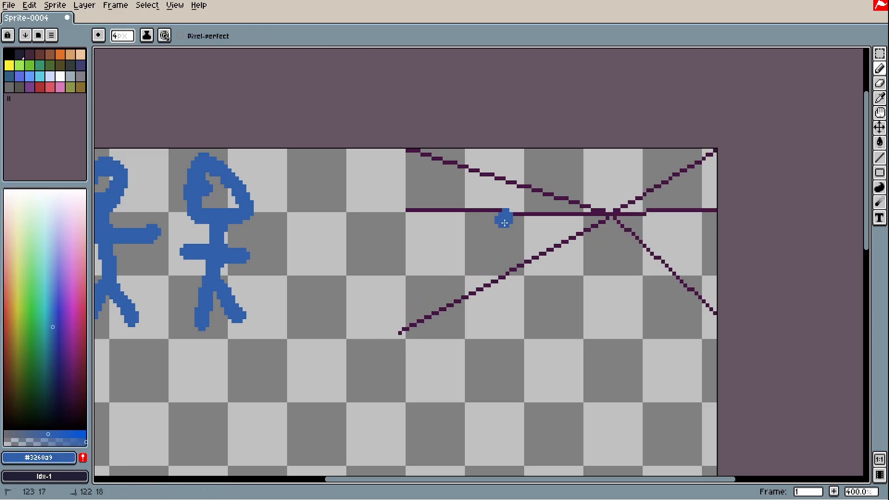
- Sketch a small blue stick figure between the converging lines left of the vanishing point, undoing the misplaced strokes
drag(505, 223, 506, 236)
key(ctrl+z)
key(ctrl+z)
drag(487, 233, 517, 233)
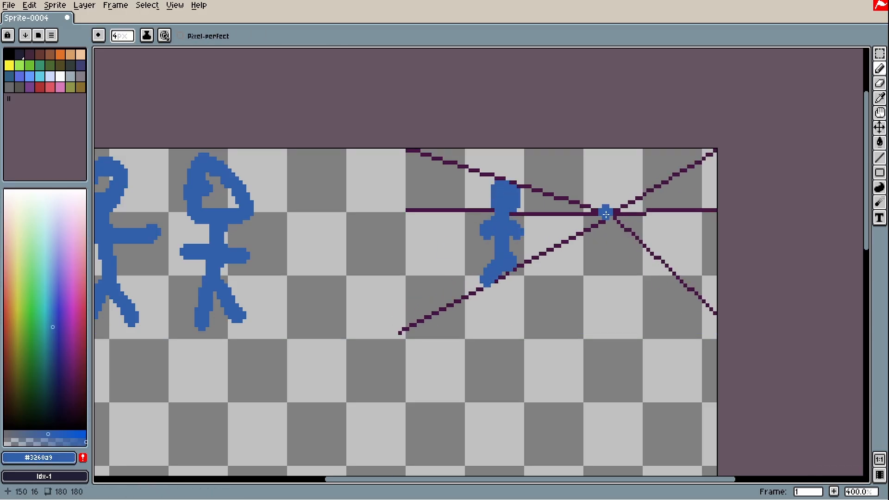
- Sketch a smaller blue stick figure closer to the vanishing point and join its arm to the first figure's
mouse_move(550, 204)
mouse_down()
mouse_move(546, 252)
mouse_move(558, 248)
mouse_up()
mouse_move(540, 225)
mouse_down()
mouse_move(557, 244)
mouse_move(569, 224)
mouse_up()
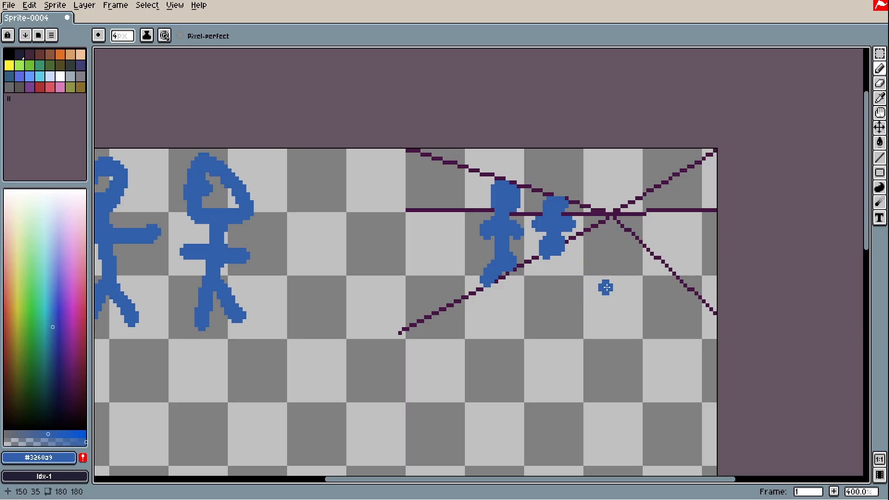
scroll(602, 287, down, 1)
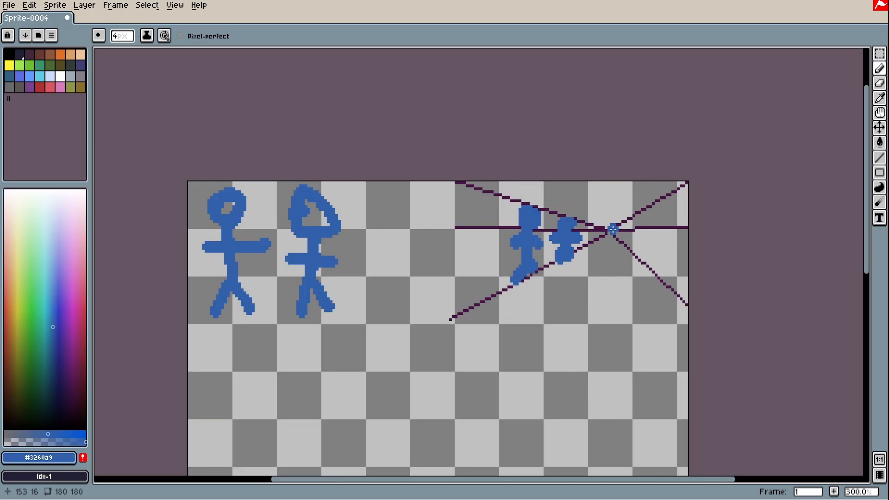
drag(537, 243, 554, 249)
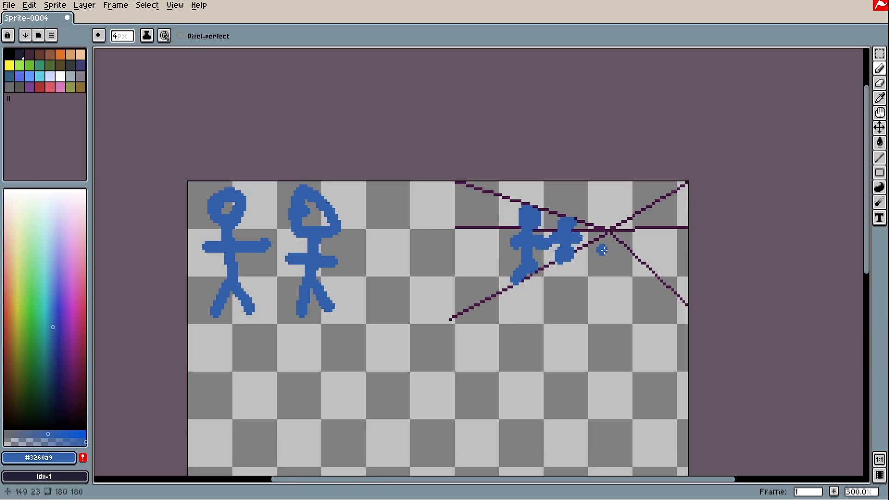
- Draw a horizon and dark magenta #471545 lines fanning out from a vanishing point at the left edge of the lower canvas
alt+click(466, 226)
drag(456, 255, 487, 86)
key(l)
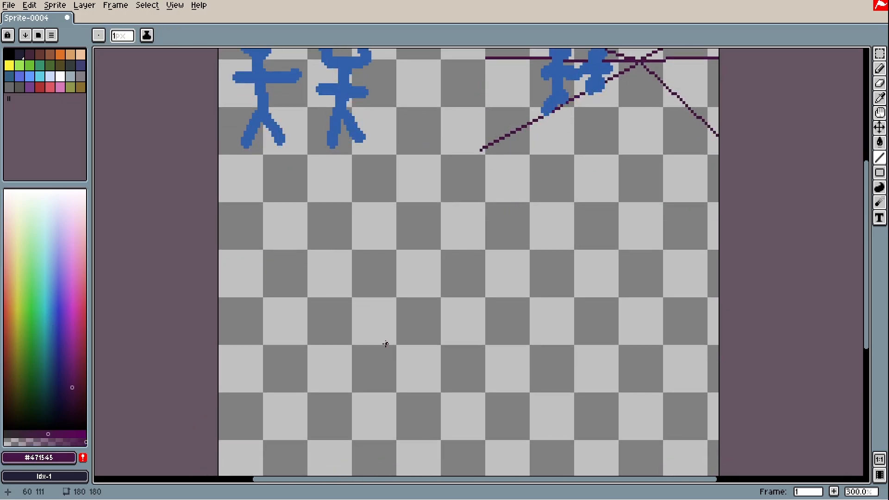
click(470, 317)
mouse_move(227, 325)
mouse_down()
mouse_move(488, 199)
mouse_move(465, 319)
mouse_up()
drag(232, 329, 518, 450)
drag(485, 408, 500, 334)
mouse_move(246, 257)
mouse_down()
mouse_move(254, 464)
mouse_move(251, 130)
mouse_up()
- Draw lighter magenta lines from a second vanishing point at the horizon's right end, two diagonals leftward and verticals up and down
click(77, 344)
mouse_move(484, 243)
mouse_down()
mouse_move(233, 253)
mouse_move(246, 121)
mouse_up()
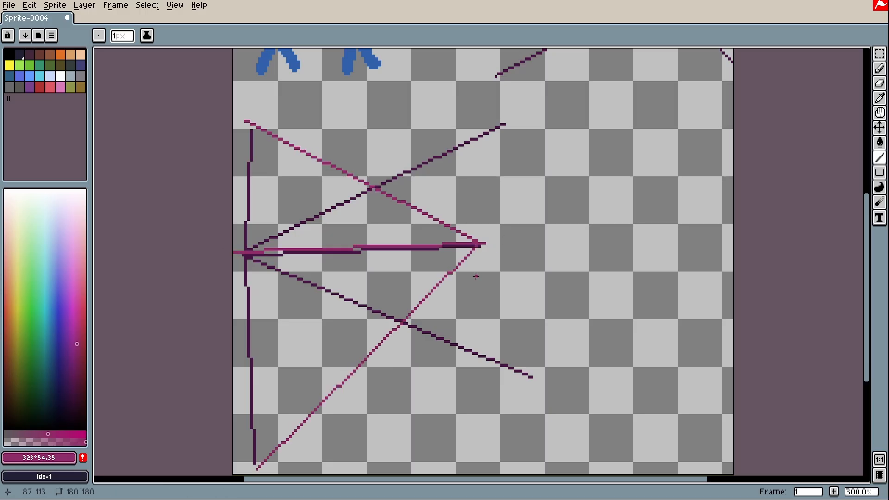
drag(476, 277, 476, 267)
drag(485, 234, 496, 114)
drag(483, 236, 496, 461)
- Set an 8 px dark green #22734d pencil and undo the trial strokes between the two vanishing points
key(b)
click(38, 360)
scroll(365, 271, up, 1)
drag(379, 249, 372, 296)
mouse_move(379, 243)
mouse_down()
mouse_move(376, 284)
mouse_move(383, 245)
mouse_move(404, 254)
mouse_up()
key(ctrl+z)
key(ctrl+z)
scroll(362, 209, up, 1)
scroll(338, 221, down, 2)
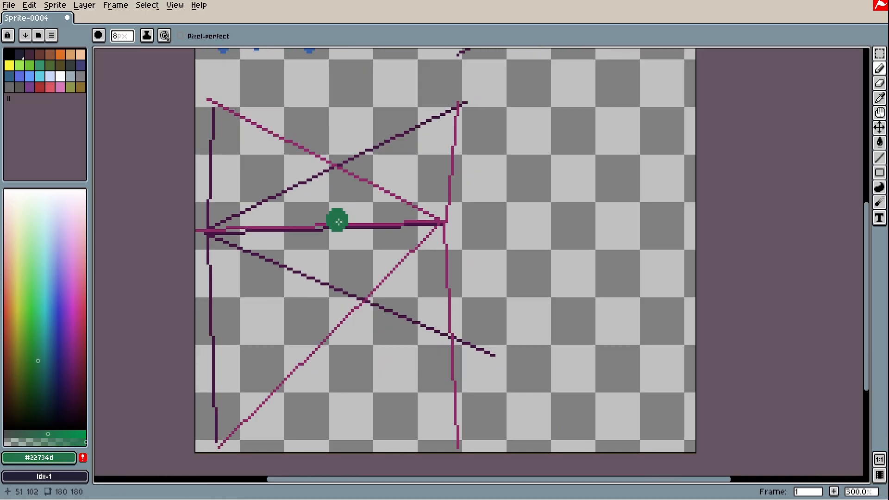
- Outline a tall dark green block across the horizon between the two vanishing points and fill it
scroll(338, 221, up, 2)
drag(397, 308, 396, 189)
drag(335, 114, 326, 169)
scroll(326, 169, down, 1)
drag(283, 126, 321, 187)
mouse_move(356, 83)
mouse_down()
mouse_move(447, 273)
mouse_move(354, 80)
mouse_move(422, 60)
mouse_up()
key(g)
click(393, 152)
- Divide the green block with a vertical dark blue edge line and fill its right face dark blue
click(51, 376)
scroll(433, 261, up, 1)
drag(385, 222, 385, 348)
drag(383, 117, 387, 469)
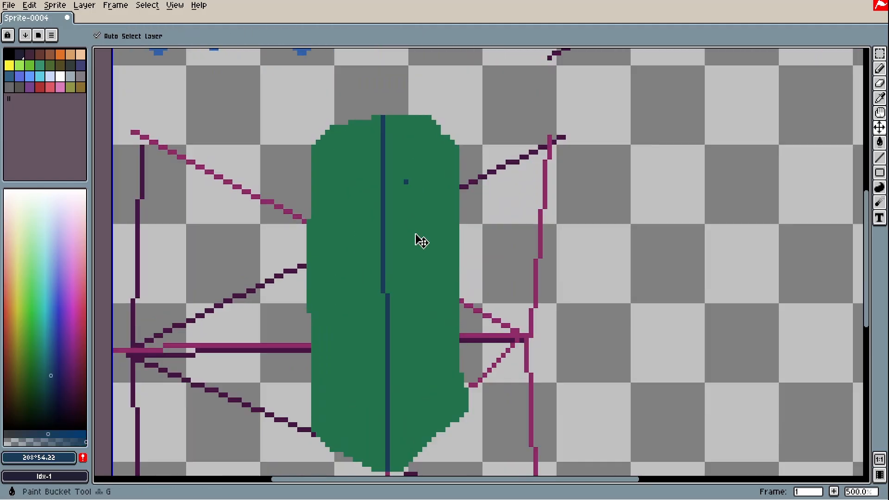
click(416, 235)
- Draw a dark blue arrow pointing at the block's green face, and undo it
drag(379, 315, 426, 211)
key(b)
drag(243, 363, 296, 238)
mouse_move(271, 229)
mouse_down()
mouse_move(307, 269)
mouse_move(360, 259)
mouse_up()
scroll(313, 249, down, 2)
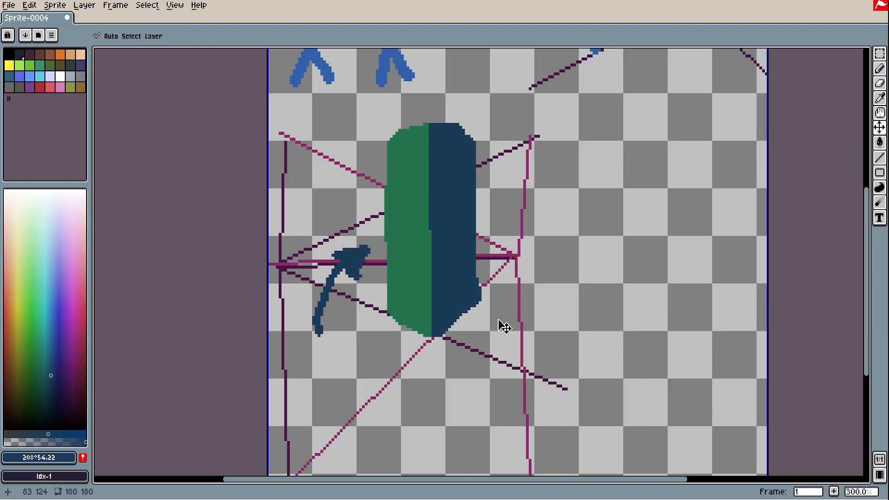
key(ctrl+z)
key(ctrl+z)
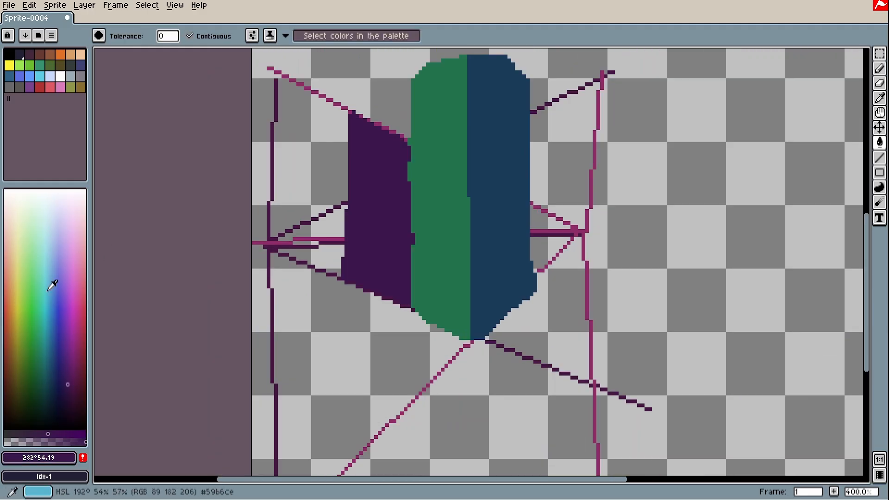
- Choose a leaf green and draw five 1 px straight lines fanning out to the right from beside the right vanishing point
mouse_move(716, 357)
mouse_down()
mouse_move(627, 363)
mouse_move(458, 352)
mouse_up()
click(25, 325)
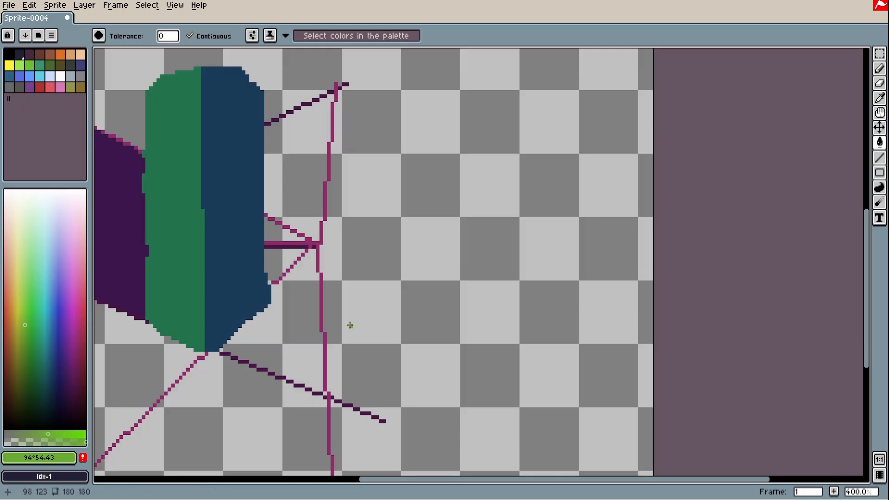
key(b)
drag(338, 235, 521, 334)
drag(335, 233, 526, 271)
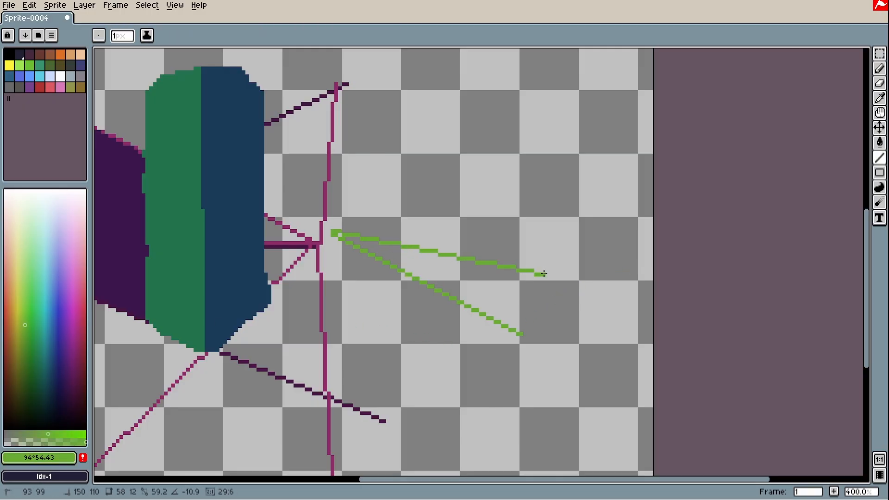
mouse_move(331, 232)
mouse_down()
mouse_move(512, 203)
mouse_move(362, 207)
mouse_move(512, 132)
mouse_up()
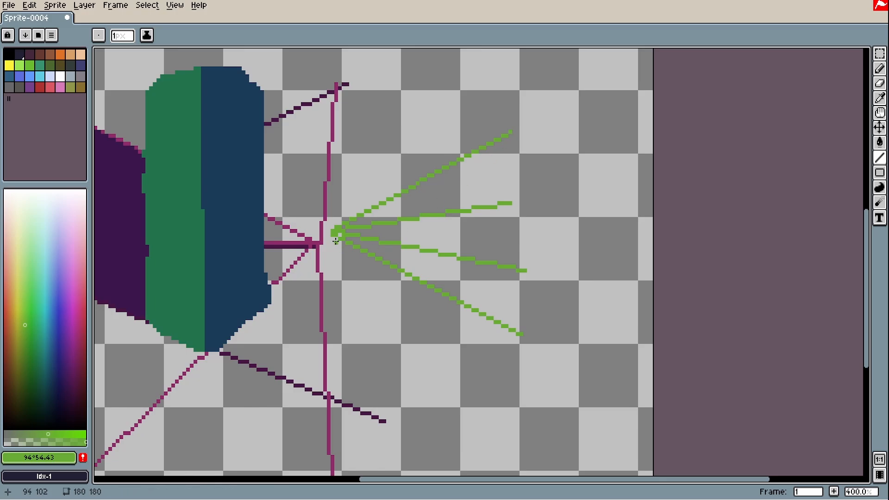
drag(330, 234, 487, 320)
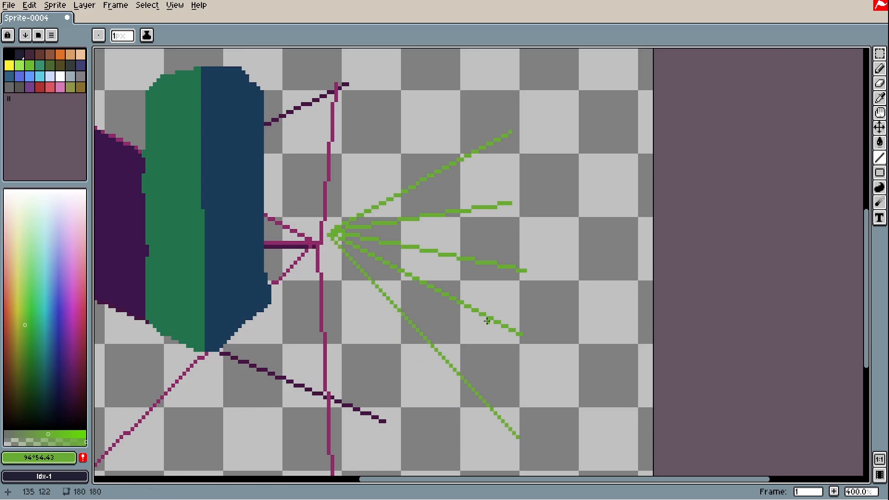
- Undo all the green fan lines beside the right vanishing point
key(ctrl+z)
key(ctrl+z)
key(ctrl+z)
key(ctrl+z)
key(ctrl+z)
key(ctrl+z)
- Paint a large solid leaf green patch on the empty canvas area right of the two-point construction
key(b)
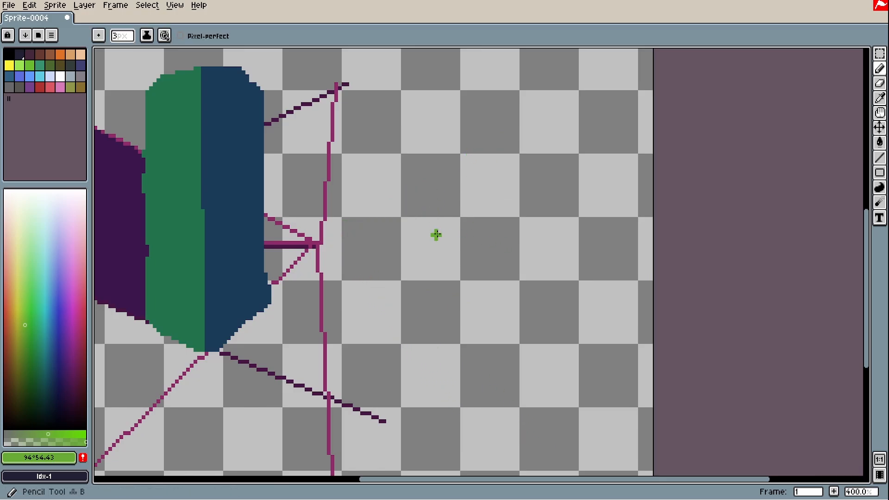
mouse_move(397, 148)
mouse_down()
mouse_move(625, 146)
mouse_move(639, 311)
mouse_move(615, 364)
mouse_move(441, 189)
mouse_move(590, 185)
mouse_move(579, 272)
mouse_move(595, 313)
mouse_up()
- Sketch a box, a square, a wedge and a long pointed block on the green patch with a 1 px dark blue pencil
click(55, 344)
key(minus)
key(minus)
key(minus)
key(minus)
key(minus)
key(minus)
key(minus)
key(minus)
key(minus)
key(minus)
key(minus)
key(minus)
key(minus)
key(minus)
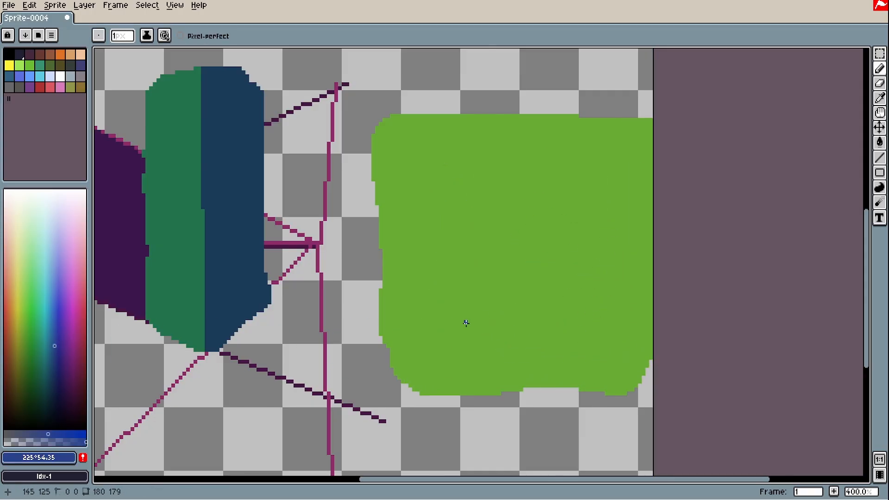
scroll(468, 282, up, 1)
mouse_move(440, 252)
mouse_down()
mouse_move(564, 241)
mouse_move(424, 292)
mouse_move(441, 251)
mouse_up()
mouse_move(656, 341)
mouse_down()
mouse_move(644, 374)
mouse_move(654, 351)
mouse_move(486, 318)
mouse_move(635, 391)
mouse_move(680, 376)
mouse_up()
mouse_move(601, 96)
mouse_down()
mouse_move(609, 175)
mouse_move(655, 99)
mouse_move(594, 168)
mouse_up()
mouse_move(384, 104)
mouse_down()
mouse_move(431, 98)
mouse_move(392, 108)
mouse_move(401, 113)
mouse_move(402, 167)
mouse_up()
scroll(454, 200, down, 2)
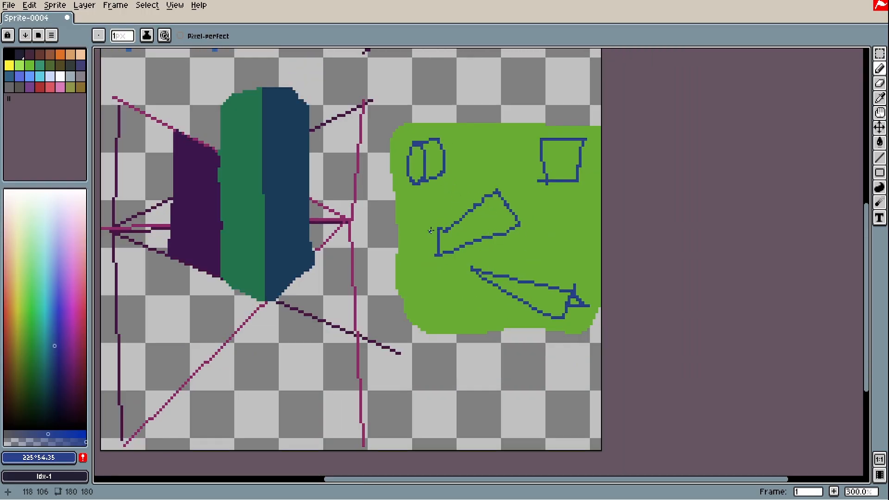
- Try to extend the wedge's upper edge up to the square with a diagonal line, and undo it
drag(418, 231, 546, 136)
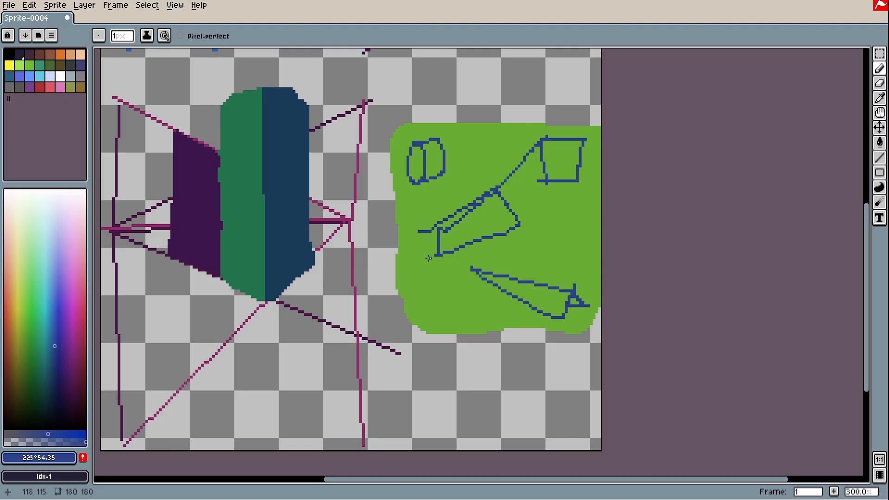
key(ctrl+z)
key(l)
drag(439, 228, 581, 125)
key(ctrl+z)
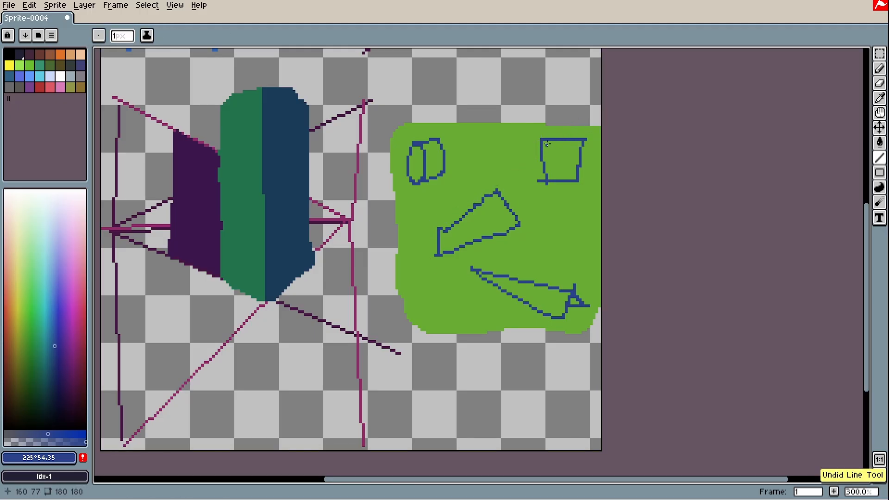
- Extend the wedge and pointed block edges with straight blue guide lines crossing near the green patch's left edge, marking a small rectangle there
scroll(507, 169, down, 1)
drag(506, 169, 513, 199)
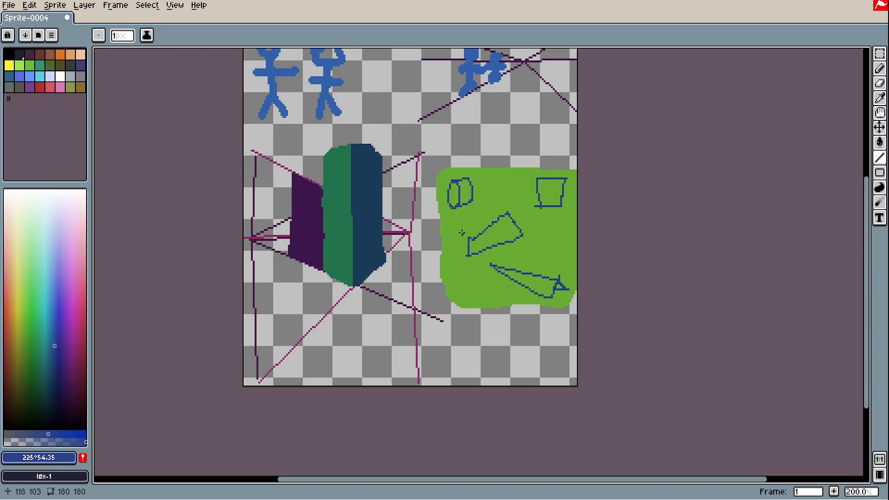
scroll(462, 232, up, 1)
drag(429, 273, 617, 132)
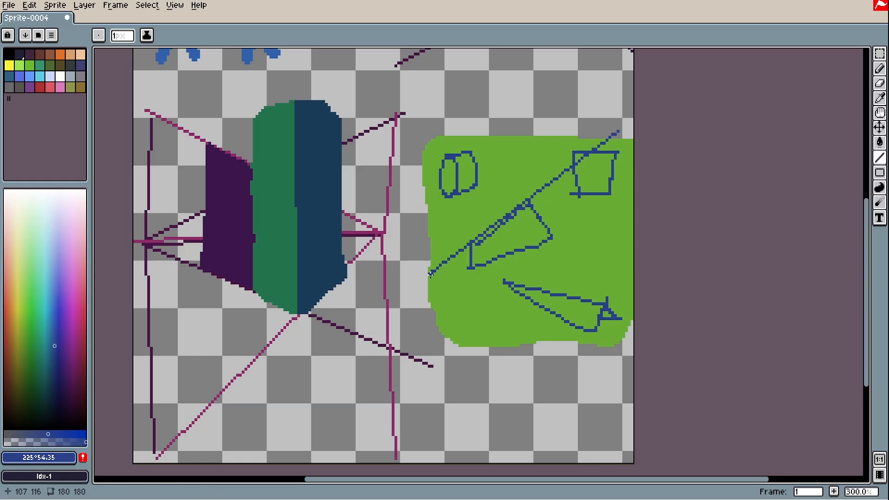
drag(434, 270, 443, 280)
drag(444, 280, 443, 265)
drag(507, 281, 426, 250)
drag(605, 306, 635, 314)
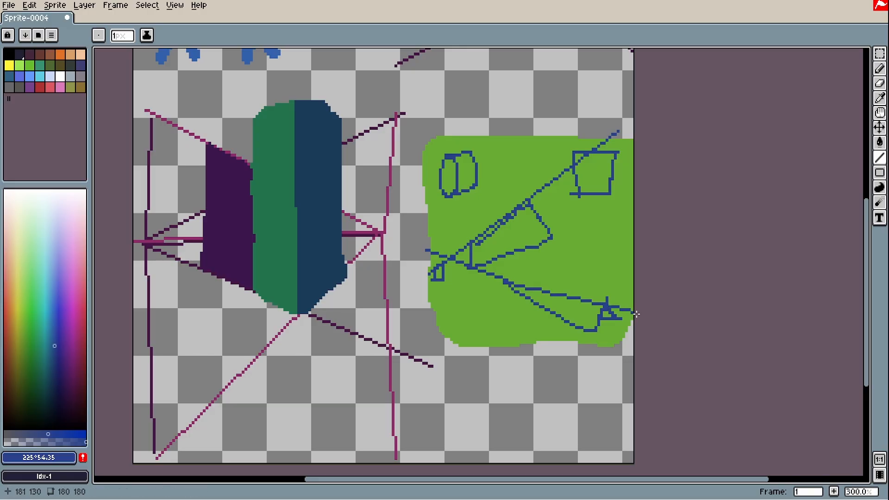
drag(432, 251, 651, 366)
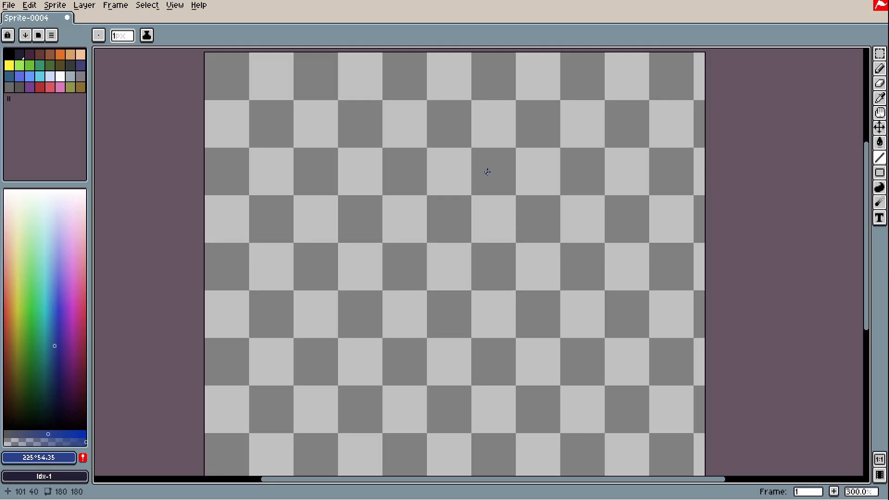
- On the blank canvas, draw two blue guide lines from a vanishing point at upper centre to the left canvas edge
mouse_move(488, 172)
mouse_down()
mouse_move(195, 89)
mouse_move(188, 63)
mouse_move(490, 181)
mouse_move(157, 263)
mouse_move(139, 198)
mouse_up()
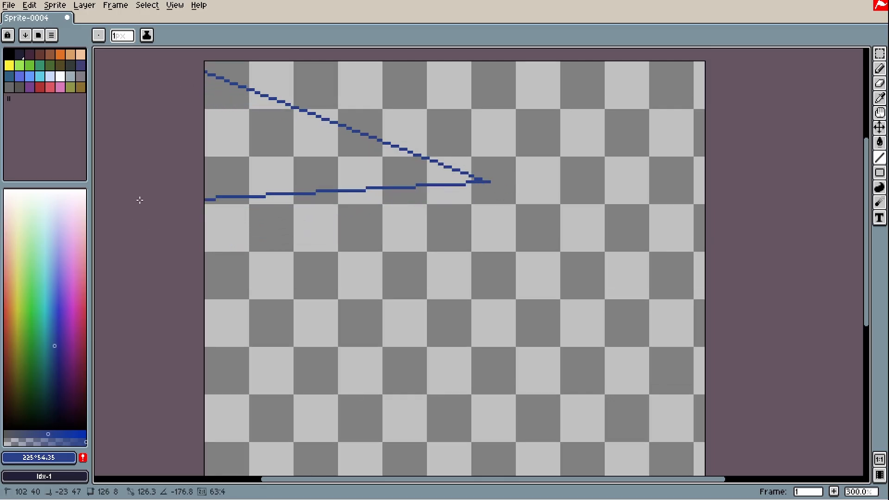
drag(490, 182, 120, 467)
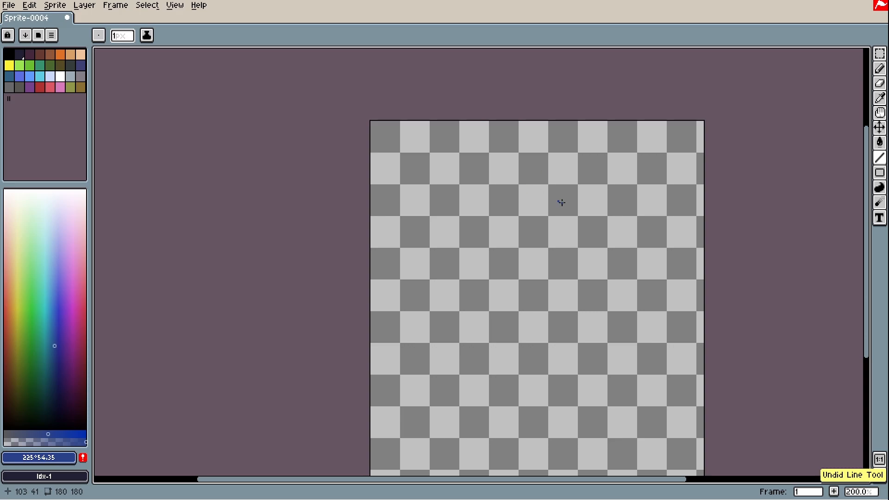
scroll(560, 201, up, 2)
drag(560, 199, 176, 239)
drag(559, 200, 536, 210)
drag(276, 288, 175, 308)
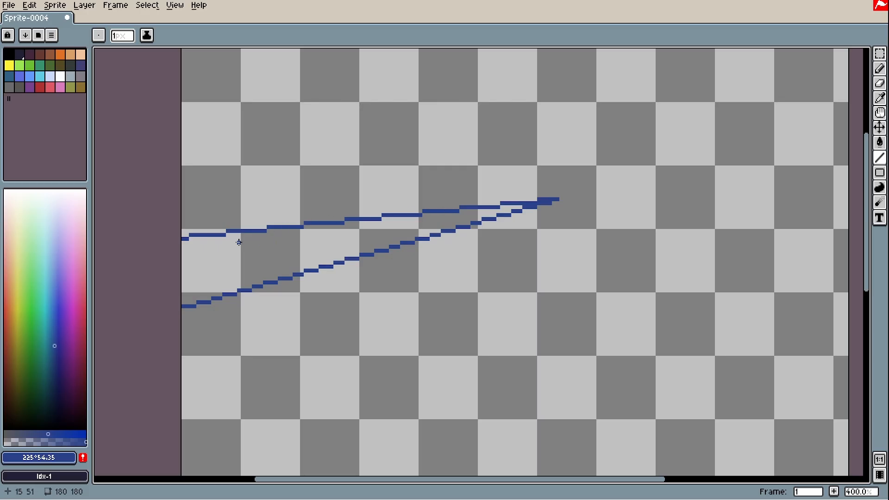
- Add a steep diagonal guide from the vanishing point toward the lower left and connect the guides with slanted crossbars
mouse_move(238, 243)
mouse_down()
mouse_move(328, 268)
mouse_move(347, 262)
mouse_up()
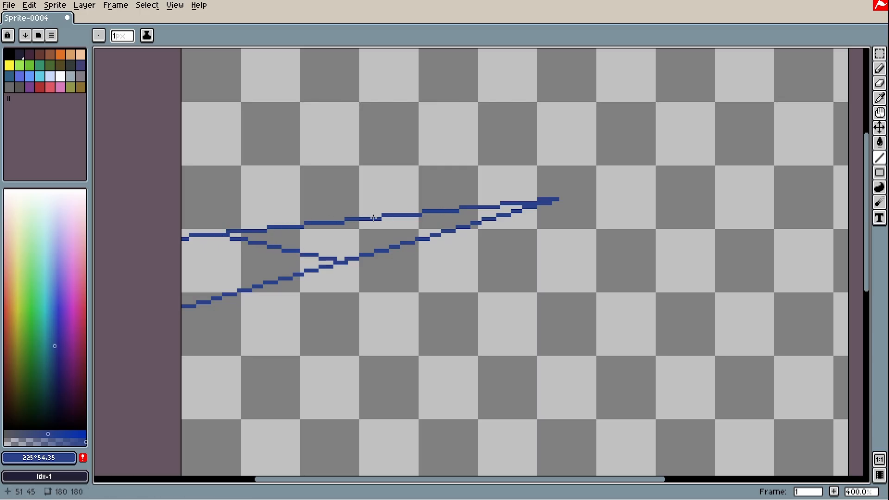
mouse_move(374, 218)
mouse_down()
mouse_move(451, 227)
mouse_move(560, 199)
mouse_up()
drag(540, 258, 599, 205)
mouse_move(613, 151)
mouse_down()
mouse_move(447, 338)
mouse_move(214, 474)
mouse_move(240, 429)
mouse_move(238, 393)
mouse_up()
mouse_move(440, 47)
mouse_down()
mouse_move(407, 202)
mouse_move(415, 239)
mouse_move(509, 267)
mouse_move(477, 198)
mouse_up()
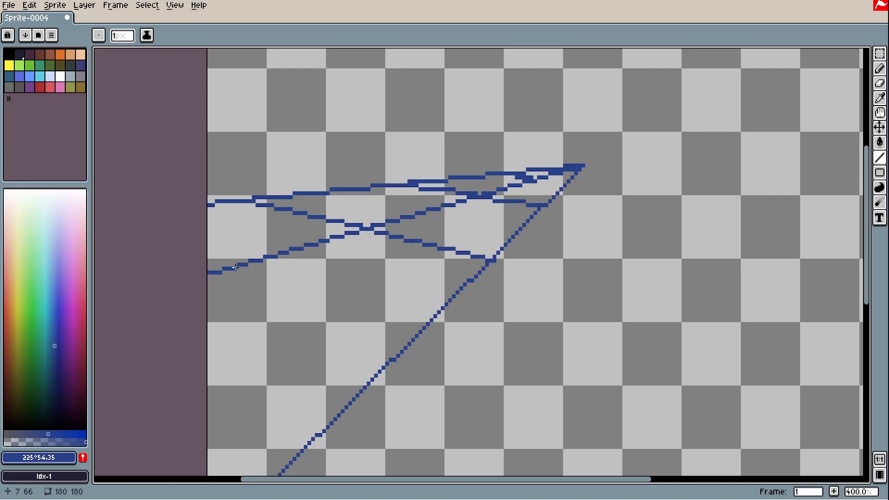
drag(210, 274, 410, 343)
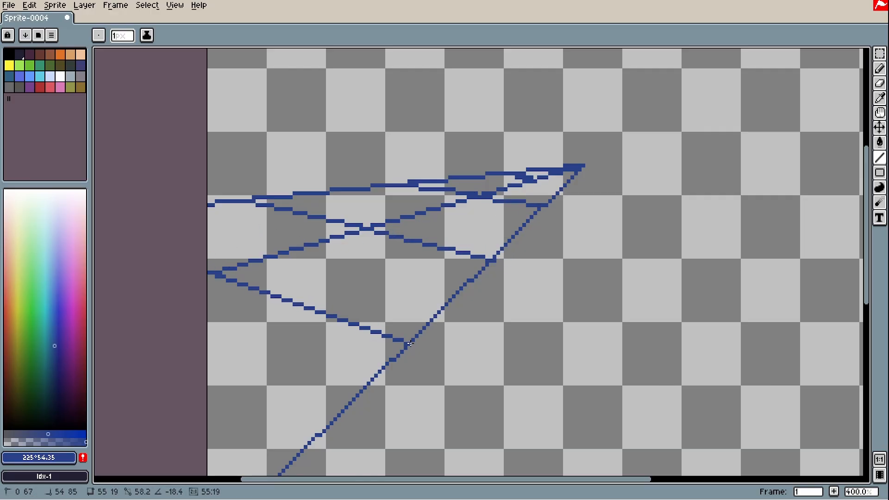
- Place a light green disc about 15 px wide on the upper guide line near the left canvas edge
scroll(551, 264, down, 1)
drag(476, 233, 502, 274)
key(b)
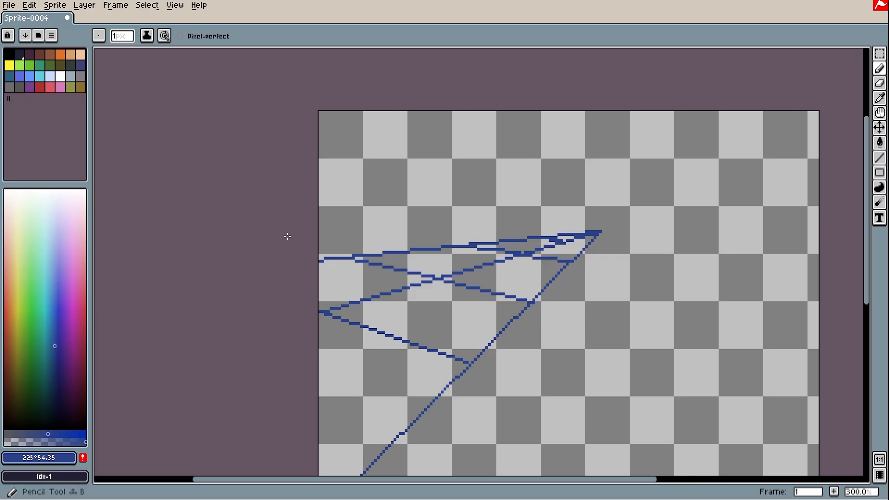
click(31, 285)
scroll(396, 203, up, 1)
mouse_move(342, 297)
mouse_down()
mouse_move(364, 309)
mouse_move(352, 288)
mouse_move(374, 292)
mouse_up()
key(ctrl+z)
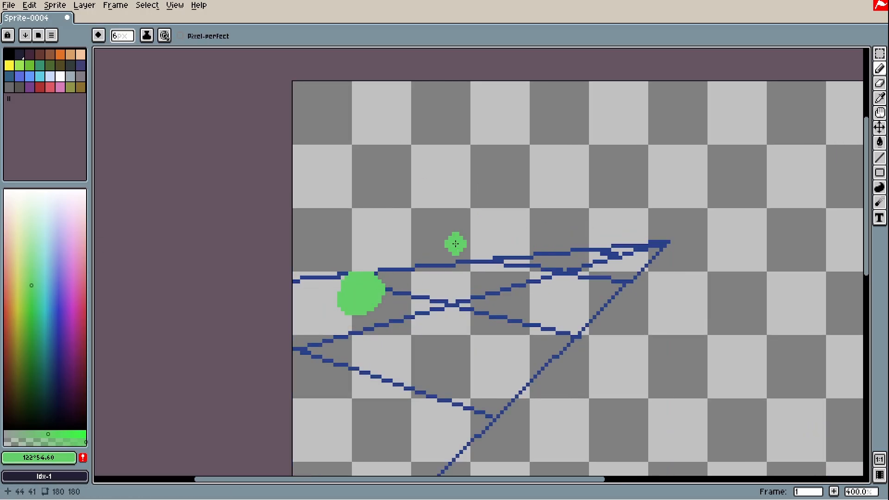
key(ctrl+z)
scroll(345, 281, up, 9)
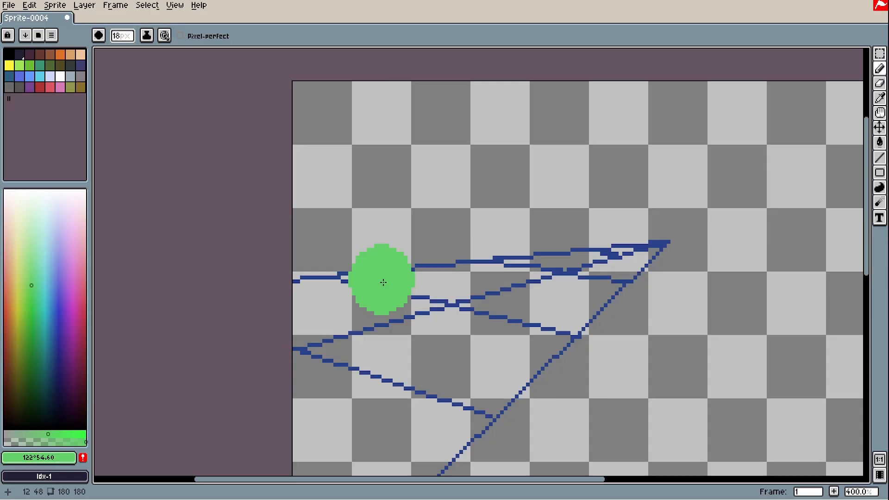
click(346, 265)
- Stamp a 35 px dark teal disc just right of the light green one, over the crossing guides
key(x)
scroll(433, 280, up, 20)
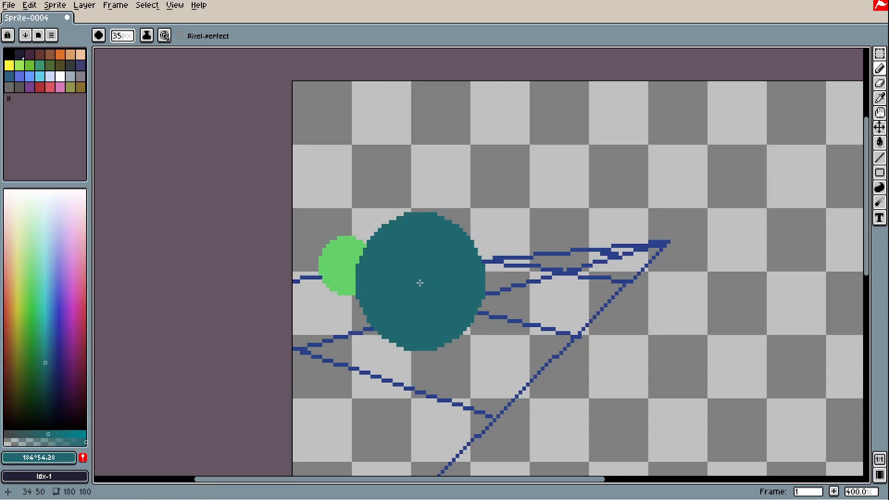
click(435, 272)
- Stamp a 4 px dark purple dot between the teal disc and the vanishing point
scroll(540, 310, down, 18)
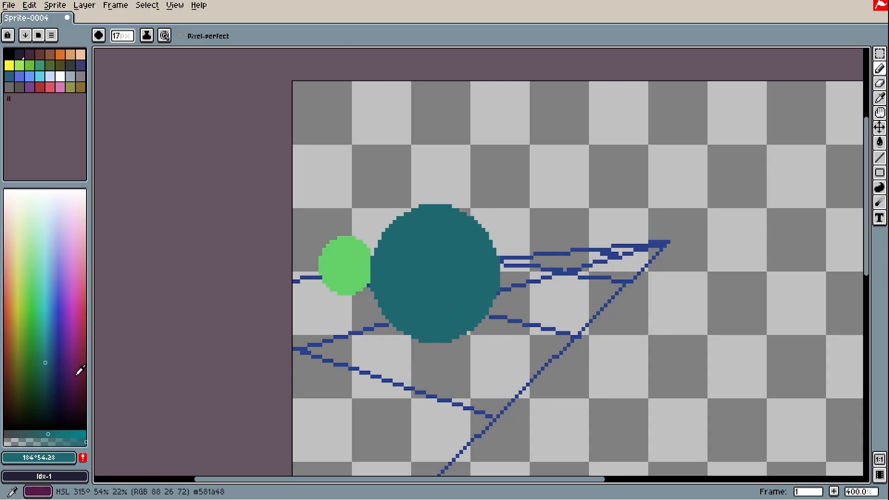
click(70, 381)
scroll(602, 249, down, 10)
scroll(495, 255, down, 2)
scroll(537, 261, down, 3)
click(538, 262)
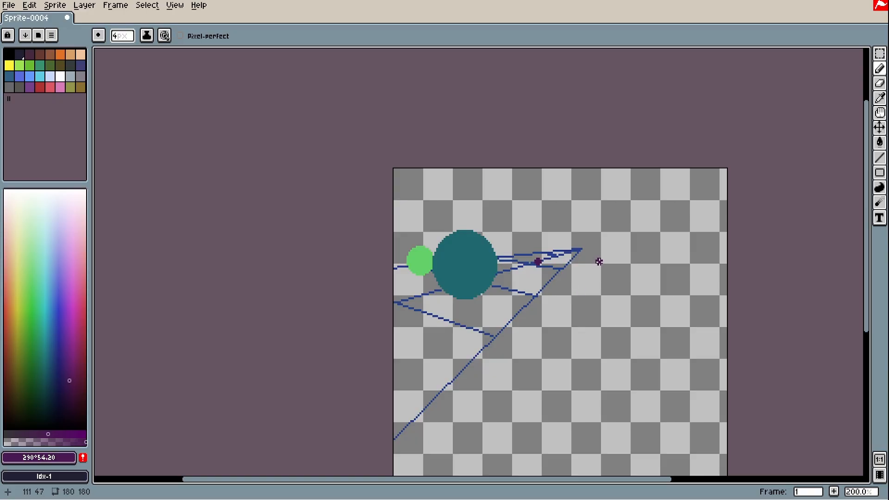
- Draw two more 1 px #29418a guide lines from the vanishing point, one steeply to the canvas bottom and one toward the lower left
scroll(588, 268, up, 2)
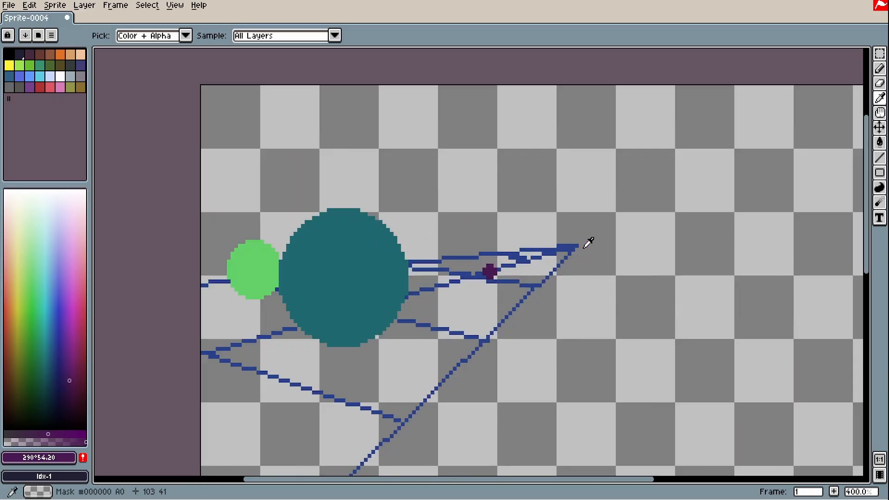
alt+click(579, 242)
key(minus)
key(minus)
key(minus)
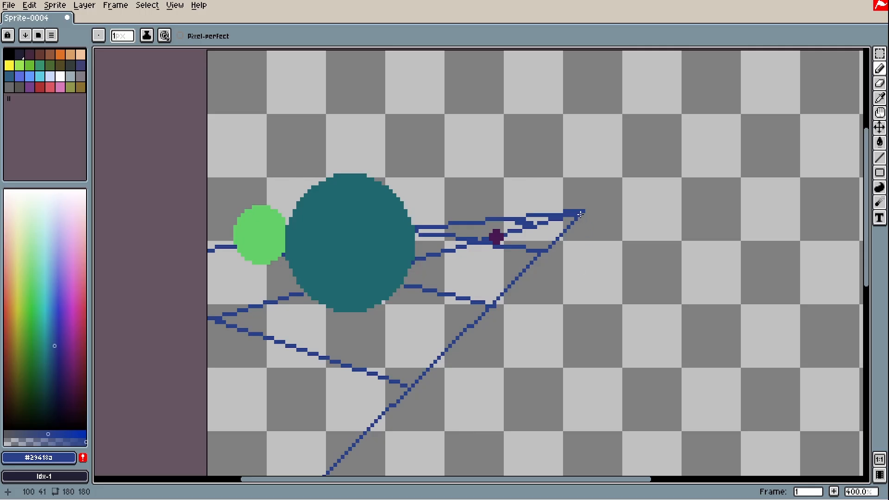
key(l)
drag(581, 214, 397, 371)
scroll(508, 188, down, 2)
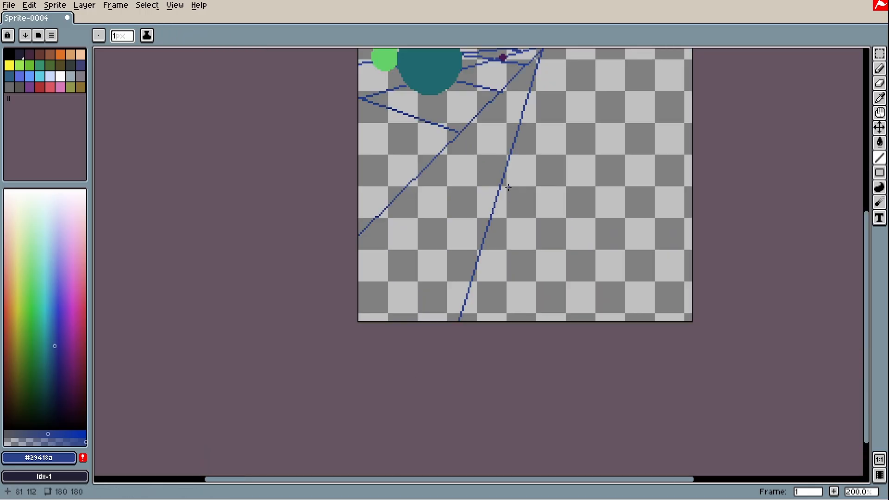
scroll(529, 81, up, 3)
mouse_move(557, 116)
mouse_down()
mouse_move(299, 302)
mouse_move(301, 309)
mouse_up()
- Connect the two new guide lines with two slanted crossbars to form a receding tile
scroll(517, 250, up, 1)
drag(521, 250, 386, 216)
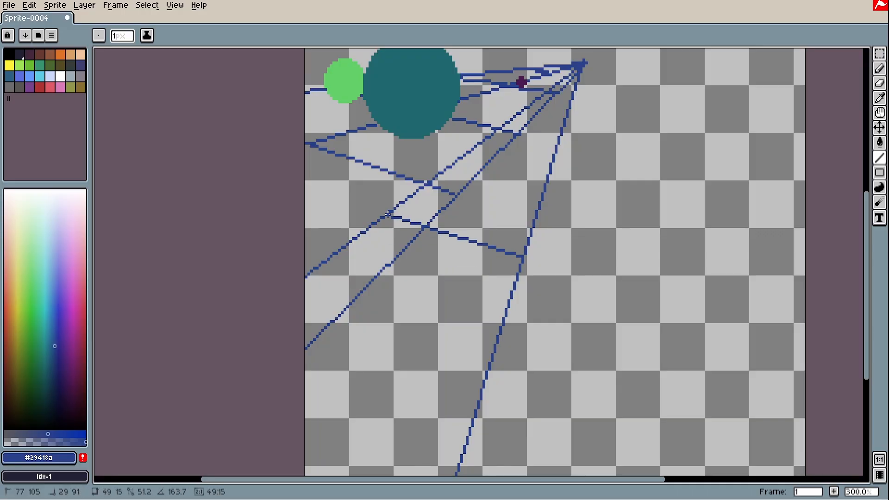
scroll(532, 185, up, 1)
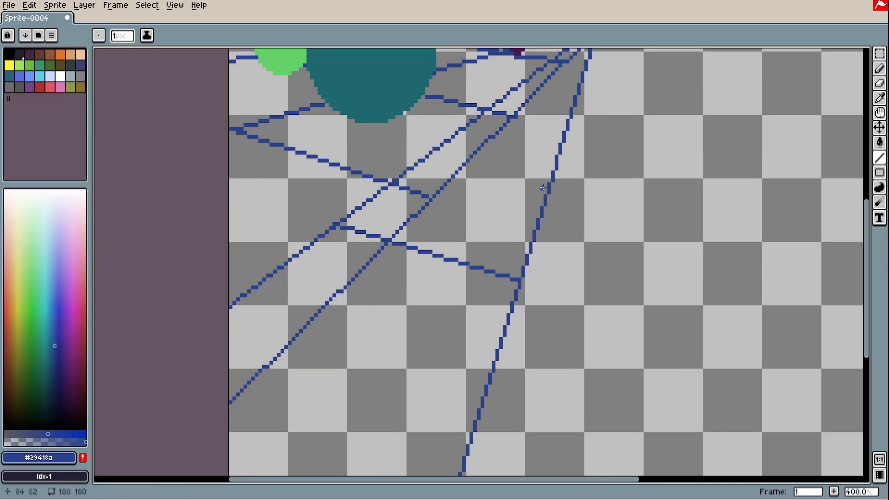
drag(542, 188, 539, 276)
- Stamp a small #21696f teal disc about 10 px wide on the lower tile, and undo a dark green trial stroke
alt+click(407, 159)
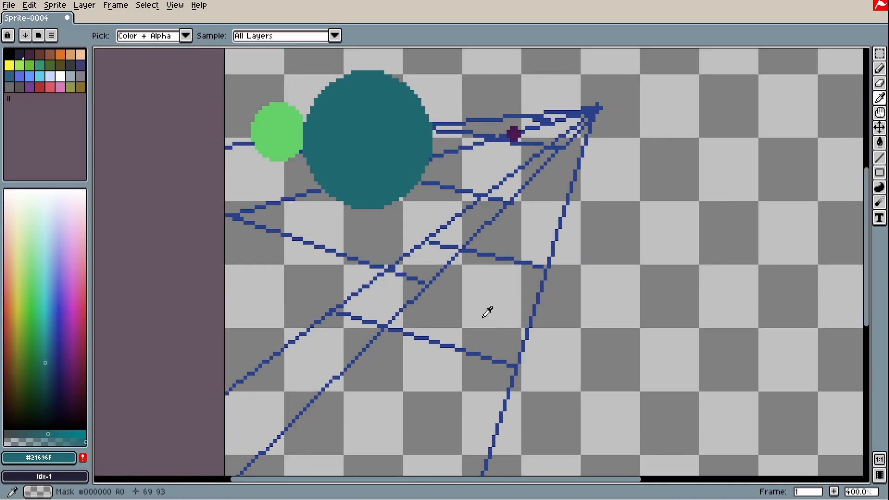
drag(478, 300, 441, 339)
click(37, 355)
drag(387, 337, 423, 373)
key(ctrl+z)
- Select the teal areas, shade the small disc's upper part dark green within the selection, and deselect
scroll(448, 299, up, 1)
key(w)
click(452, 316)
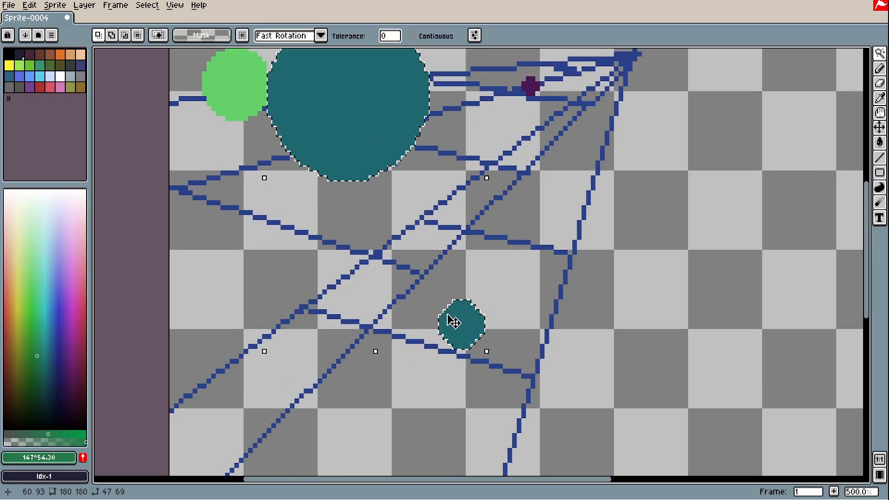
scroll(455, 317, up, 1)
key(b)
drag(448, 311, 485, 325)
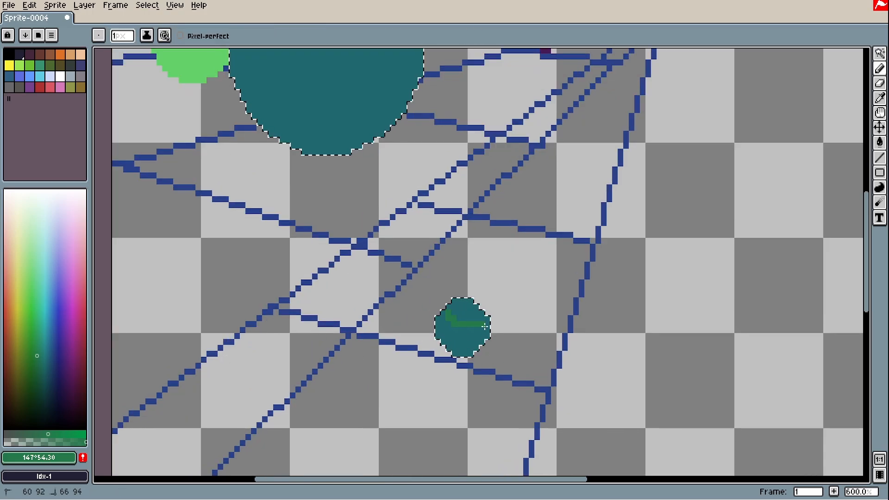
key(g)
click(484, 318)
key(ctrl+d)
scroll(487, 320, down, 3)
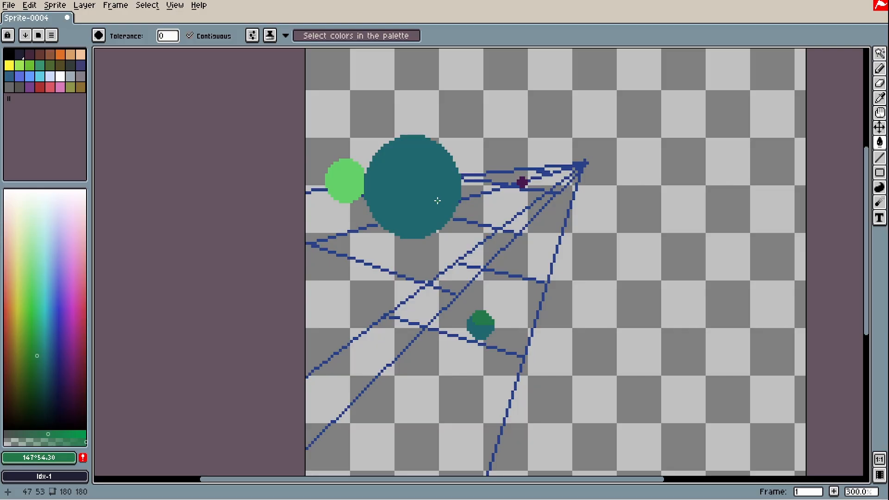
- Divide the large teal disc with a curved #481851 purple line and fill its lower-left part with the same purple
scroll(413, 171, up, 1)
alt+click(397, 188)
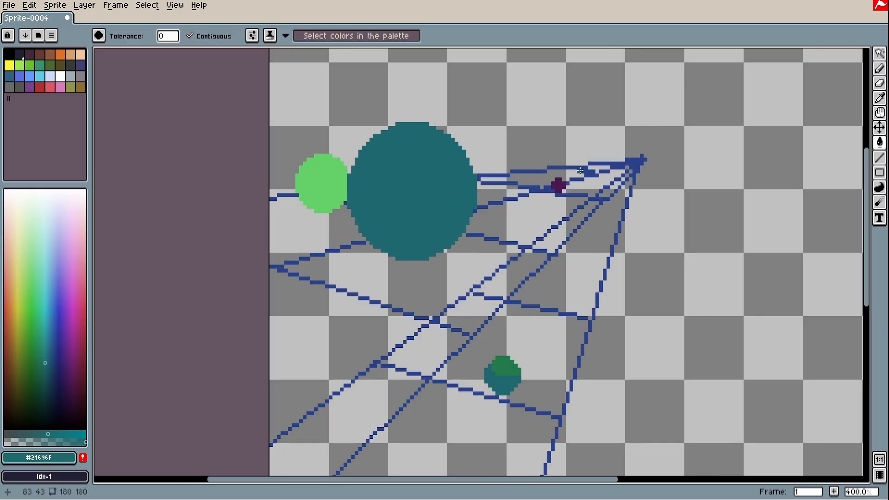
alt+click(558, 186)
key(b)
mouse_move(371, 143)
mouse_down()
mouse_move(463, 182)
mouse_move(469, 231)
mouse_up()
key(g)
click(408, 222)
- Pick the dark green #247a4b from the small lower disc and extend its shading along the disc's upper edge with a 1 px brush
scroll(442, 319, up, 2)
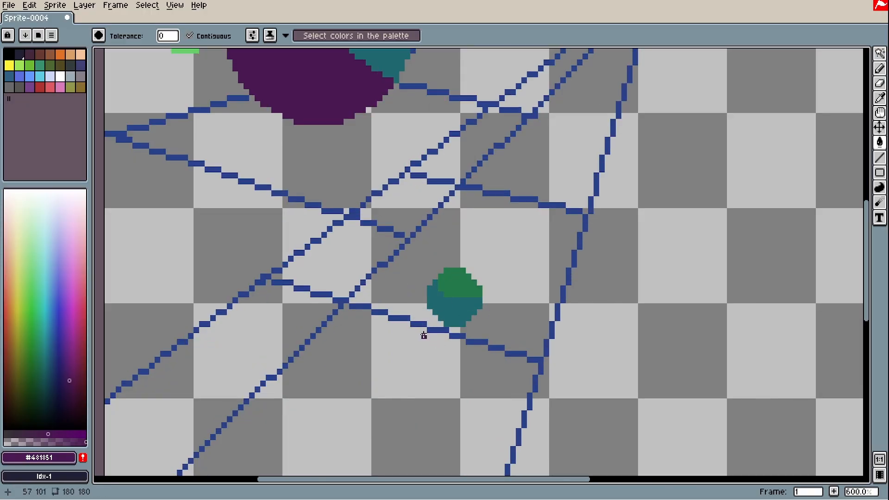
scroll(422, 334, down, 3)
scroll(450, 322, up, 2)
scroll(445, 338, up, 1)
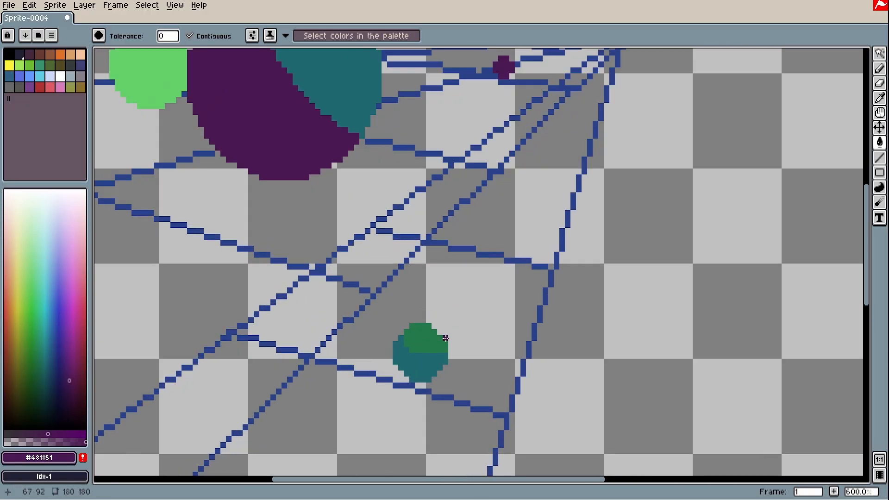
alt+click(408, 342)
key(b)
mouse_move(402, 338)
mouse_down()
mouse_move(431, 357)
mouse_move(446, 355)
mouse_up()
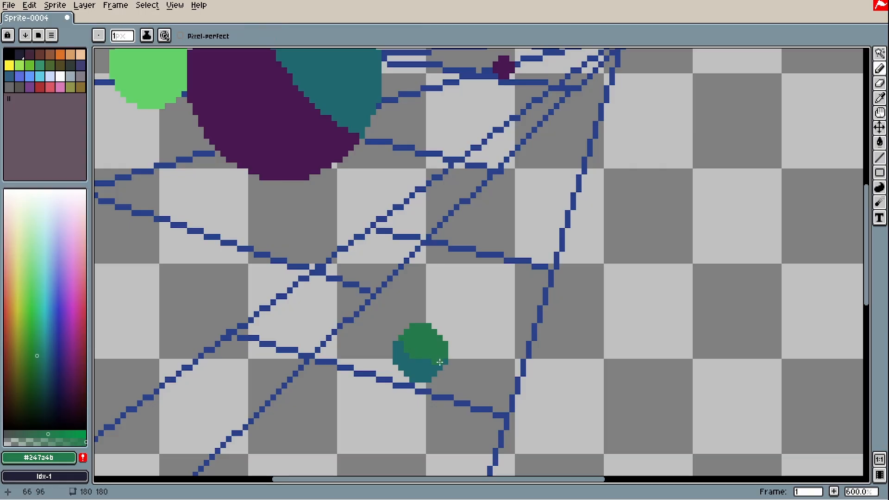
- Stamp a 36 px #481851 purple disc above the vanishing point and undo the stray purple pixel beneath it
scroll(439, 363, down, 2)
drag(613, 155, 546, 201)
drag(562, 168, 518, 214)
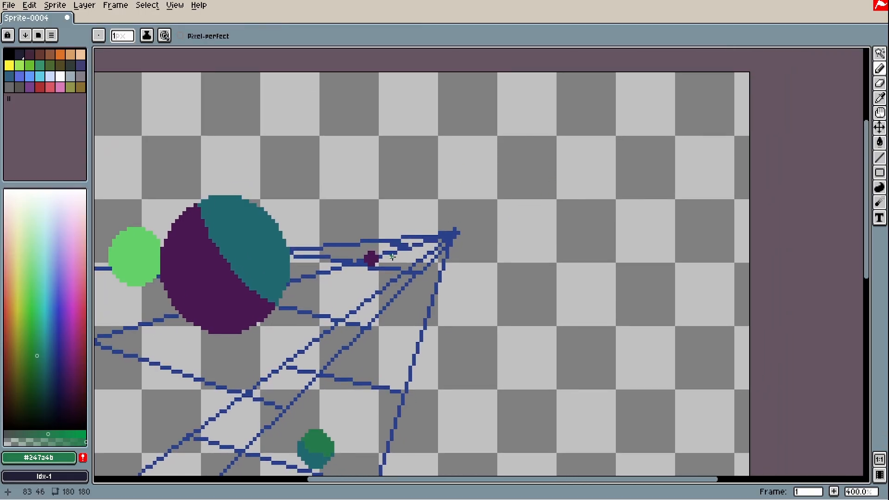
alt+click(373, 257)
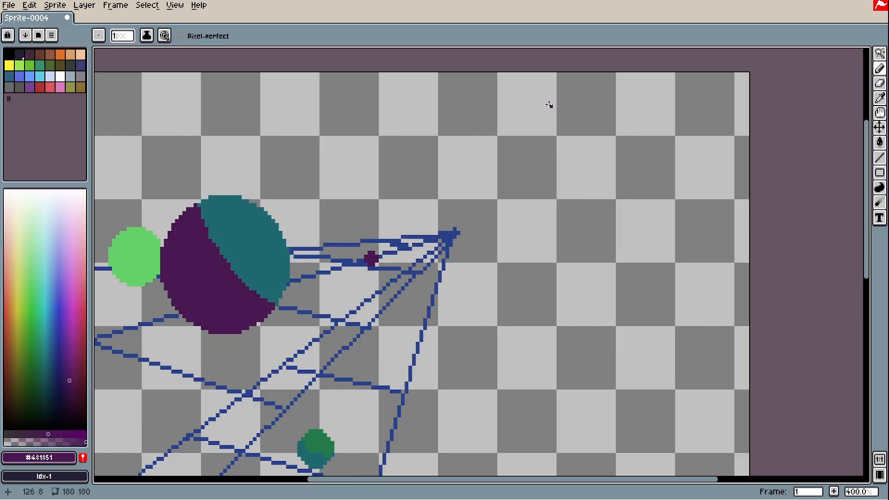
mouse_move(498, 203)
mouse_down()
mouse_move(578, 184)
mouse_move(627, 190)
mouse_up()
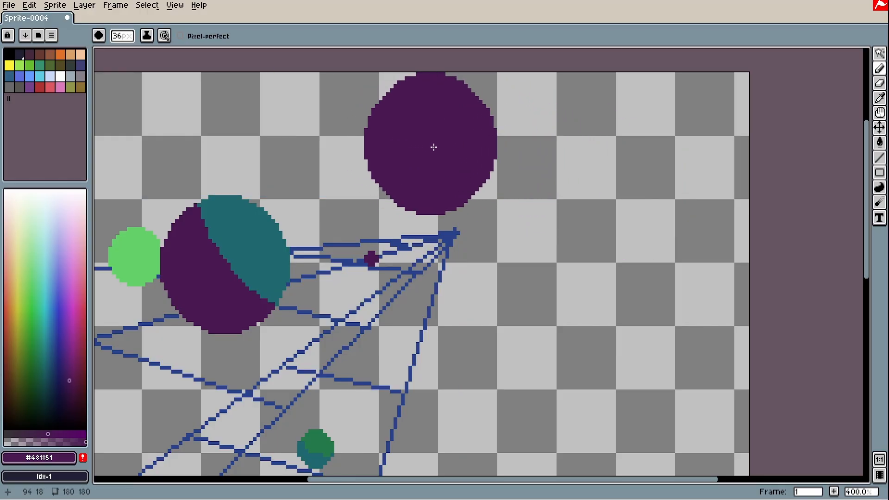
click(458, 142)
drag(458, 142, 321, 289)
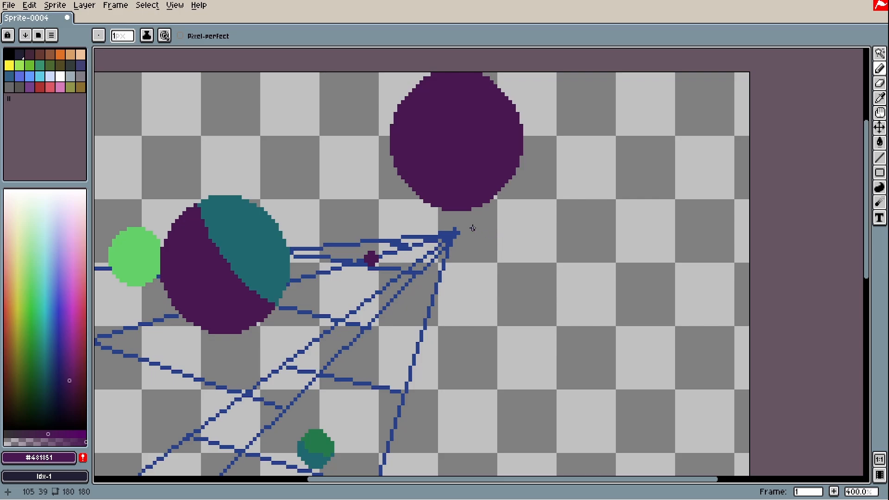
scroll(448, 228, up, 1)
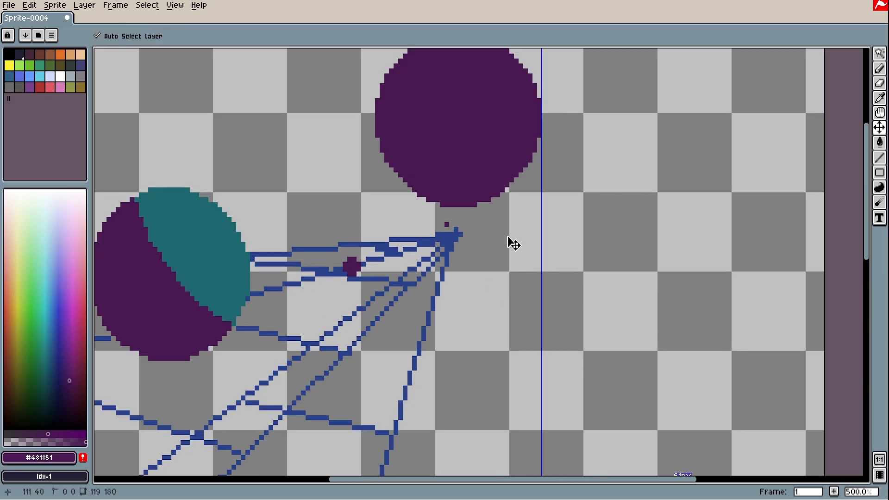
key(ctrl+z)
scroll(508, 205, down, 3)
key(space)
scroll(521, 211, up, 2)
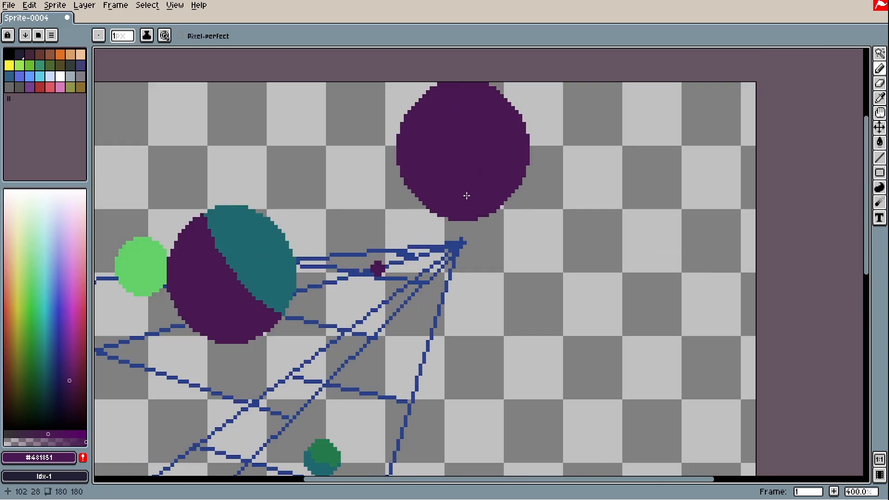
- Select the purple areas, paint a #21696f teal rim along the new disc's lower edge with a 5 px brush, and deselect
key(w)
alt+click(242, 246)
click(429, 176)
key(b)
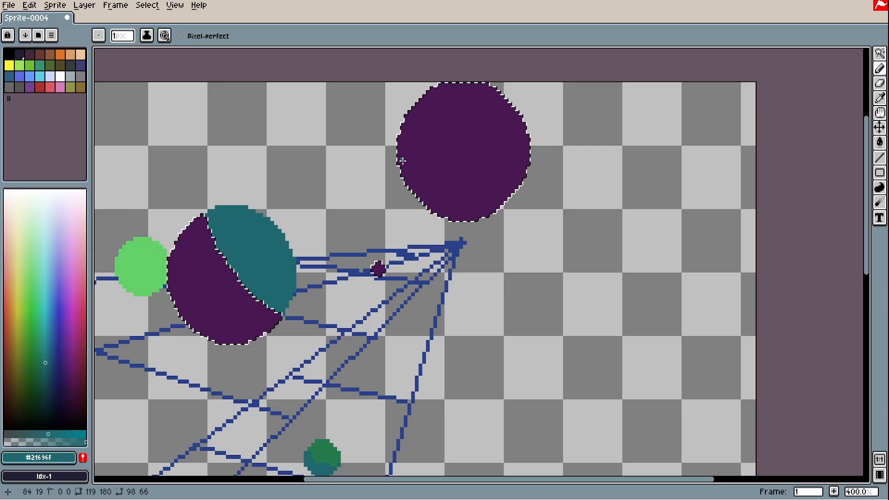
key(plus)
key(plus)
key(plus)
key(plus)
mouse_move(400, 116)
mouse_down()
mouse_move(401, 149)
mouse_move(435, 206)
mouse_move(490, 221)
mouse_move(528, 181)
mouse_move(486, 213)
mouse_move(521, 189)
mouse_move(529, 149)
mouse_up()
scroll(589, 171, down, 1)
scroll(528, 248, down, 2)
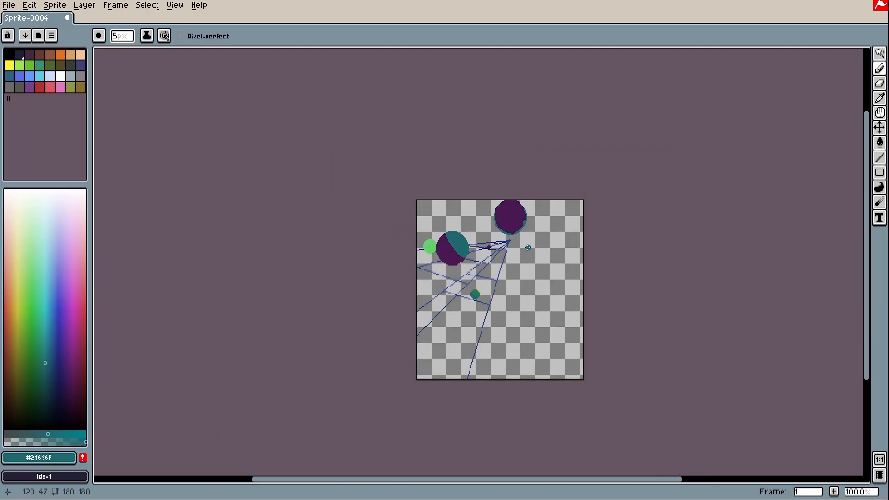
- Draw a teal stick figure on the empty canvas with a 5 px brush and undo the L-shaped trial stroke above its head
scroll(495, 273, up, 2)
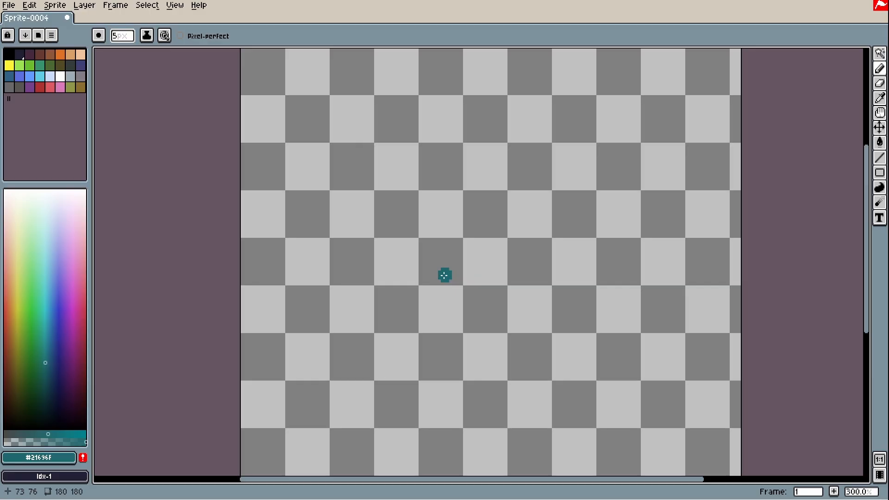
mouse_move(337, 167)
mouse_down()
mouse_move(350, 197)
mouse_move(348, 172)
mouse_up()
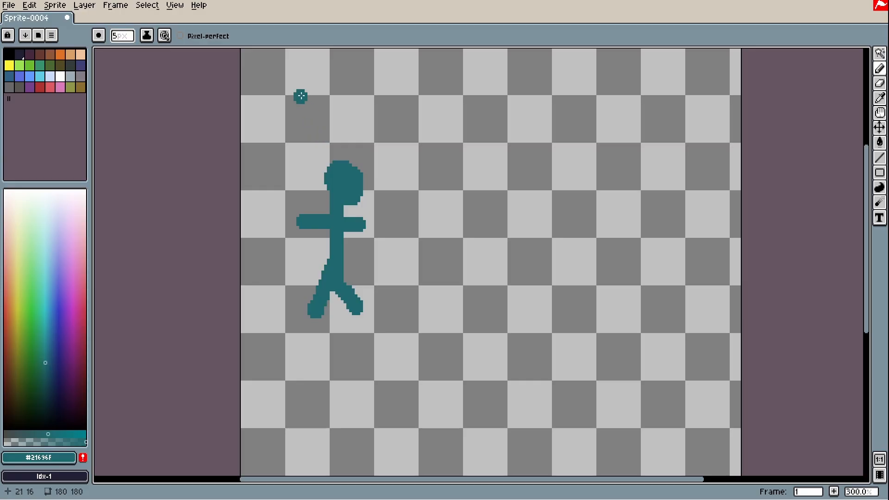
drag(305, 130, 404, 138)
drag(304, 73, 316, 138)
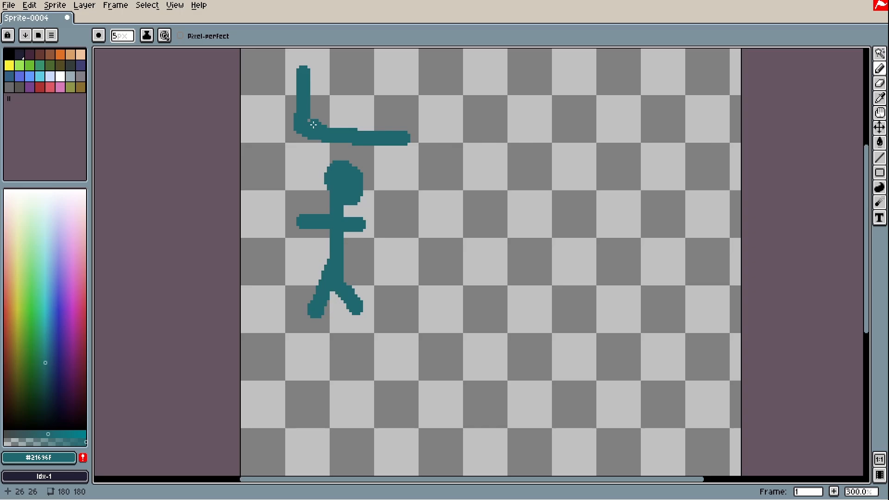
drag(867, 194, 867, 168)
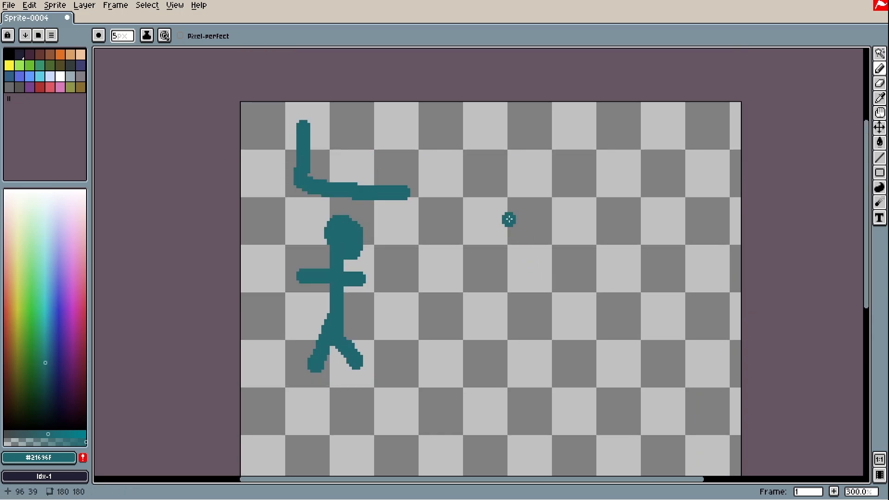
key(ctrl+z)
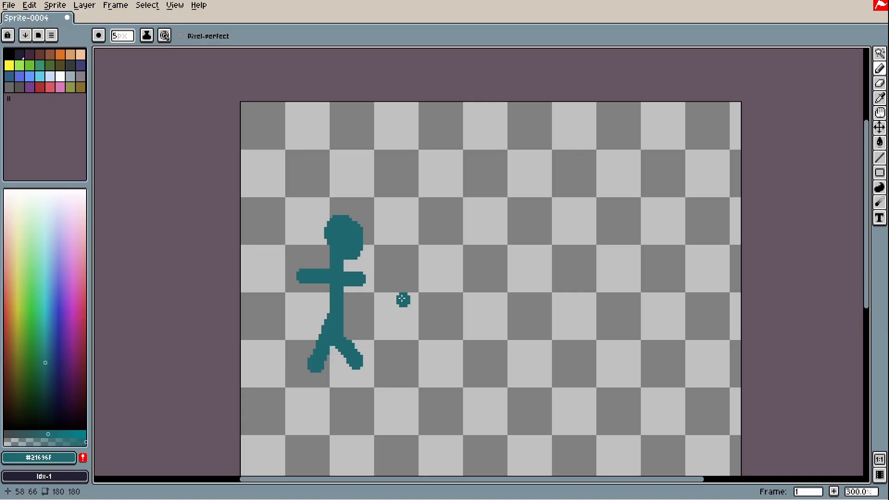
drag(250, 348, 281, 359)
drag(270, 297, 278, 298)
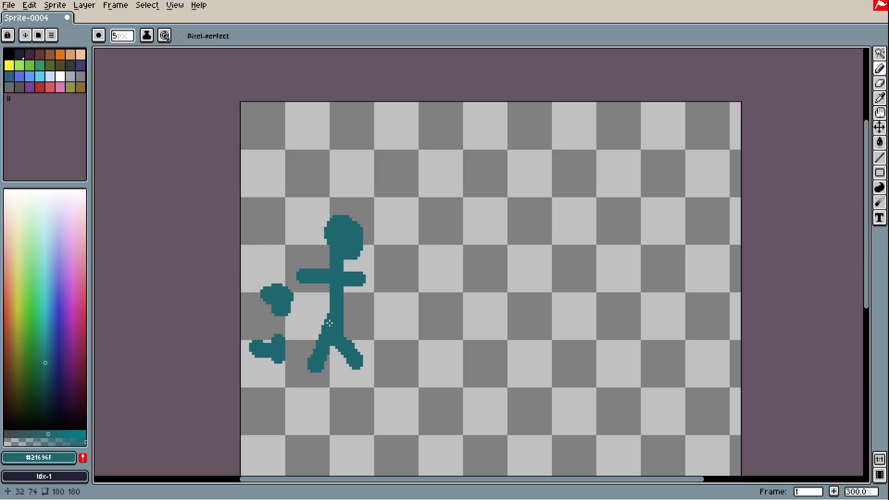
key(ctrl+z)
key(ctrl+z)
- Draw a filled teal blob beside the stick figure, add a stub on each side, and surround it with four dots
mouse_move(471, 256)
mouse_down()
mouse_move(467, 274)
mouse_move(485, 301)
mouse_move(512, 292)
mouse_move(506, 253)
mouse_move(472, 256)
mouse_move(469, 265)
mouse_move(486, 266)
mouse_move(481, 260)
mouse_move(501, 283)
mouse_move(512, 273)
mouse_move(484, 293)
mouse_up()
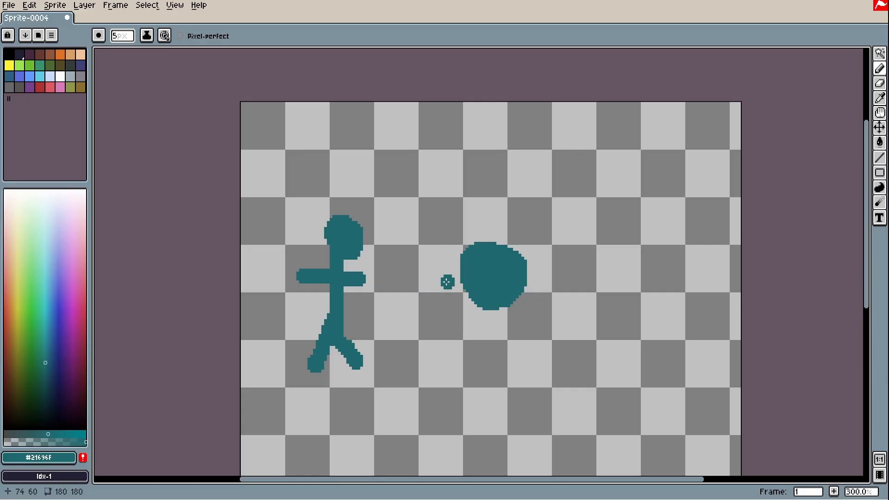
drag(452, 266, 445, 264)
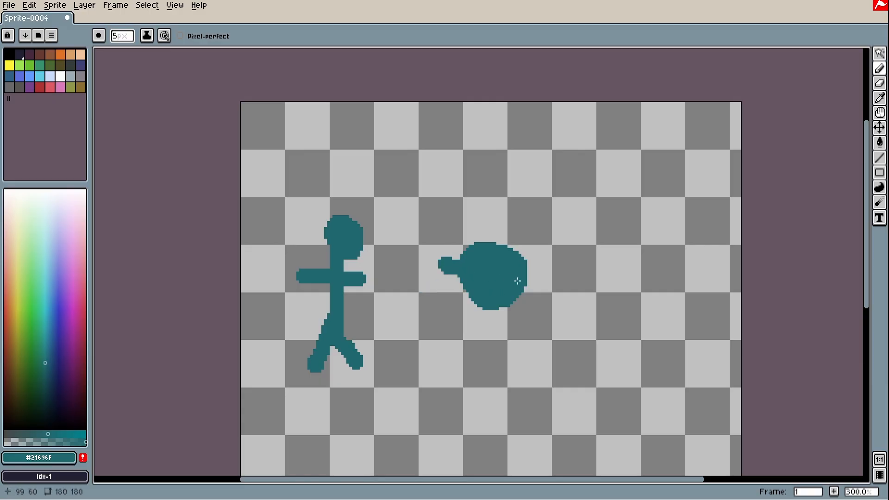
drag(521, 273, 537, 273)
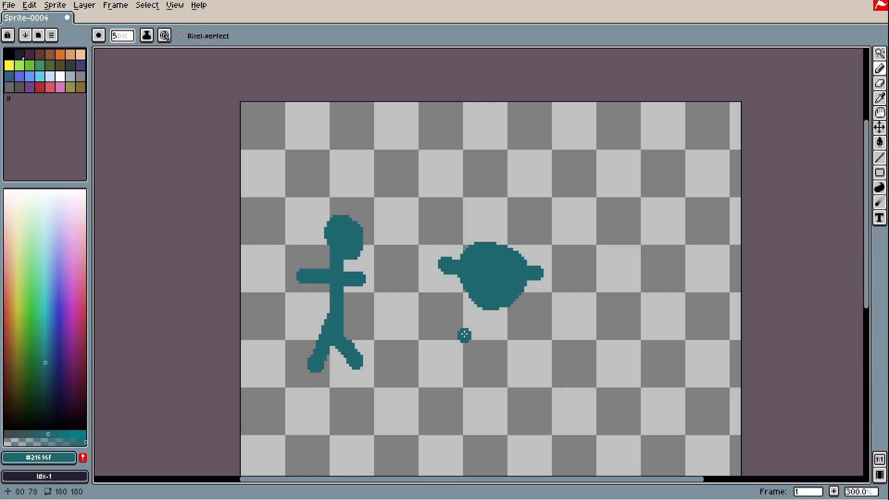
click(442, 294)
click(468, 228)
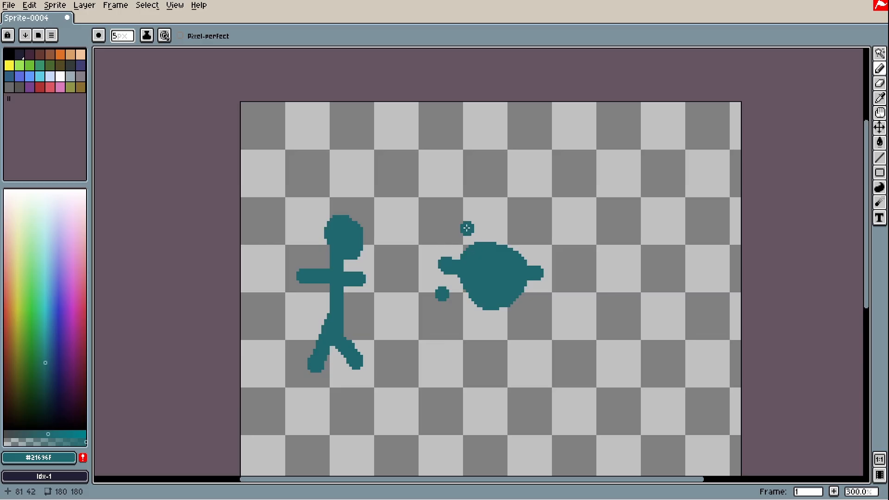
click(553, 250)
click(537, 309)
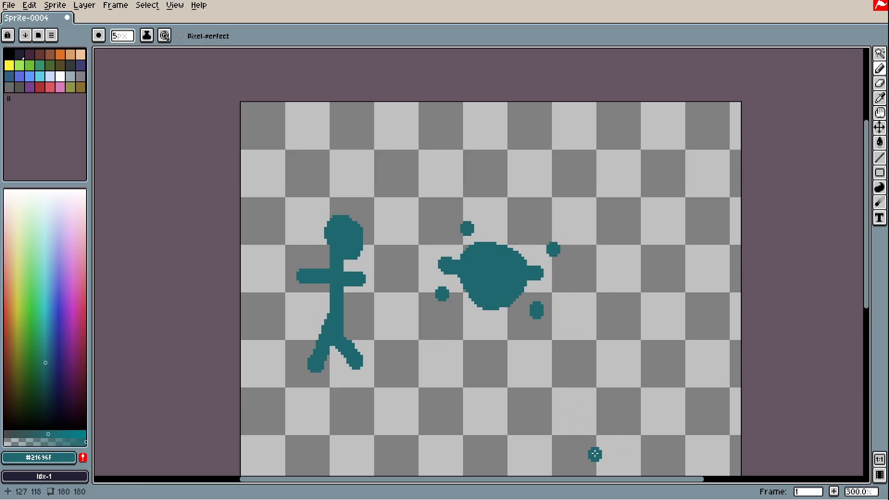
- Undo a trial curve drawn below the blob and paint a small jagged teal shape between the stick figure and the blob
mouse_move(438, 343)
mouse_down()
mouse_move(517, 421)
mouse_move(537, 415)
mouse_up()
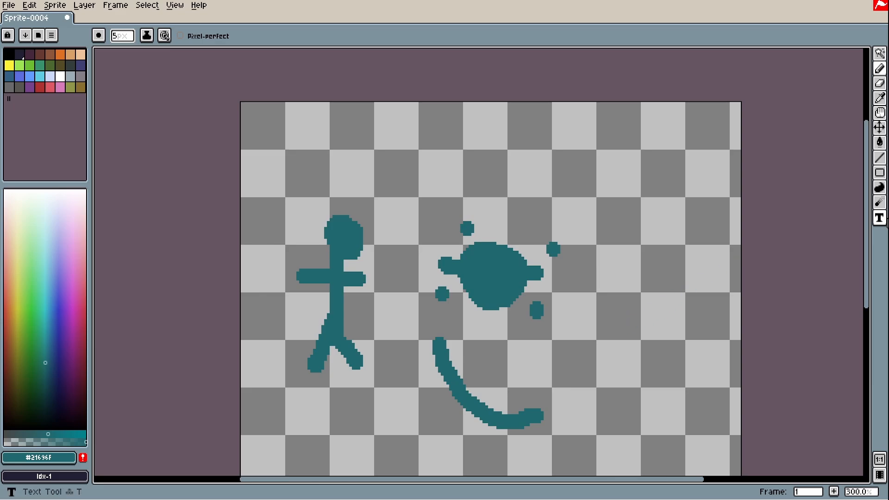
scroll(577, 288, down, 1)
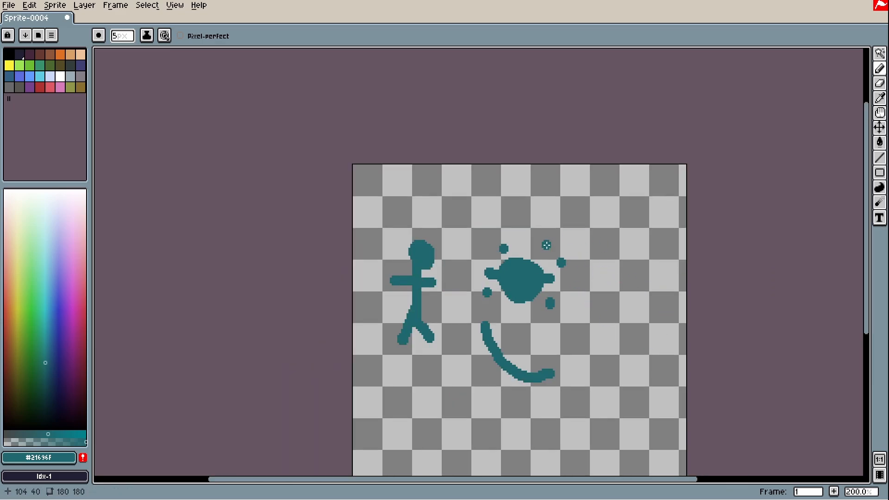
key(v)
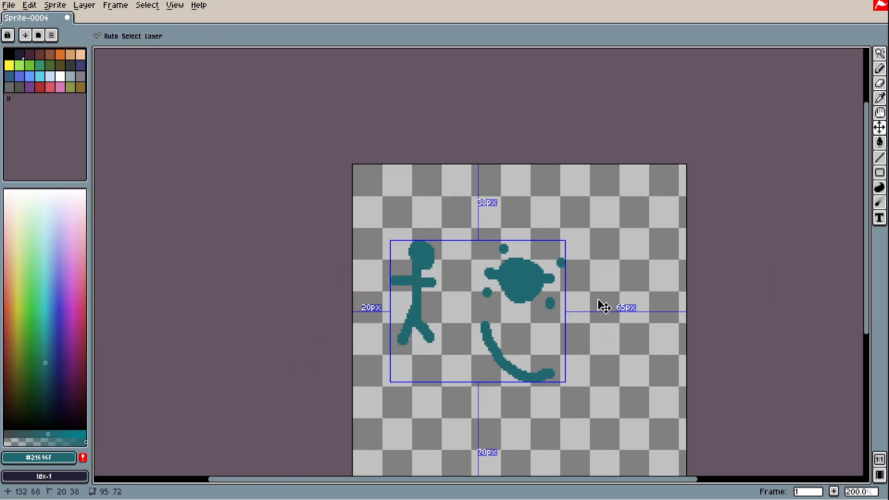
key(ctrl+z)
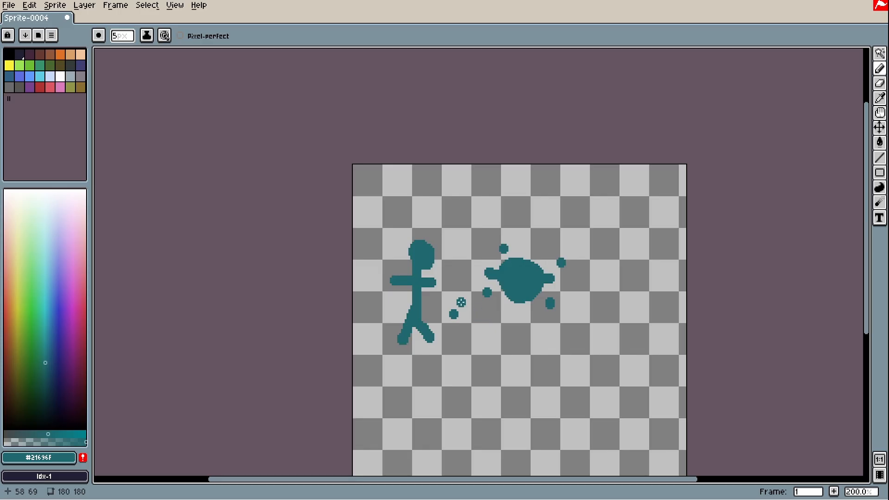
mouse_move(451, 300)
mouse_down()
mouse_move(459, 323)
mouse_move(477, 292)
mouse_move(476, 320)
mouse_up()
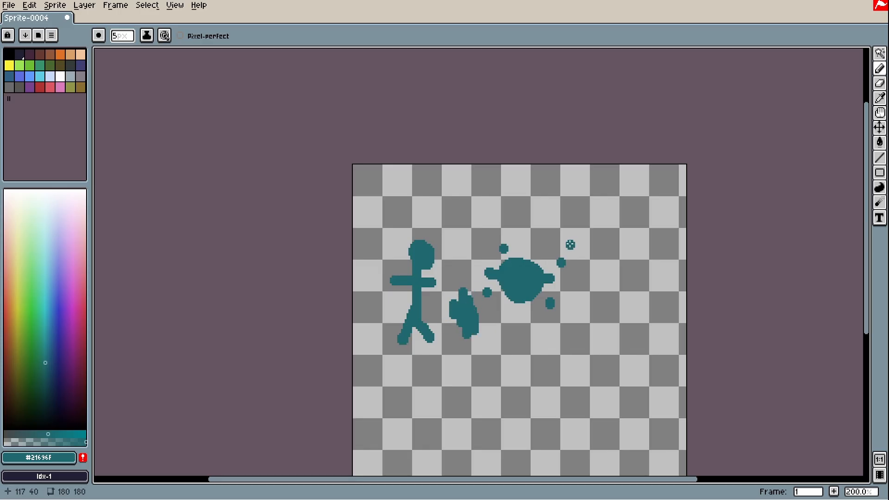
- Scatter single 5 px teal dots across the empty area below and beside the blob
click(499, 386)
click(602, 360)
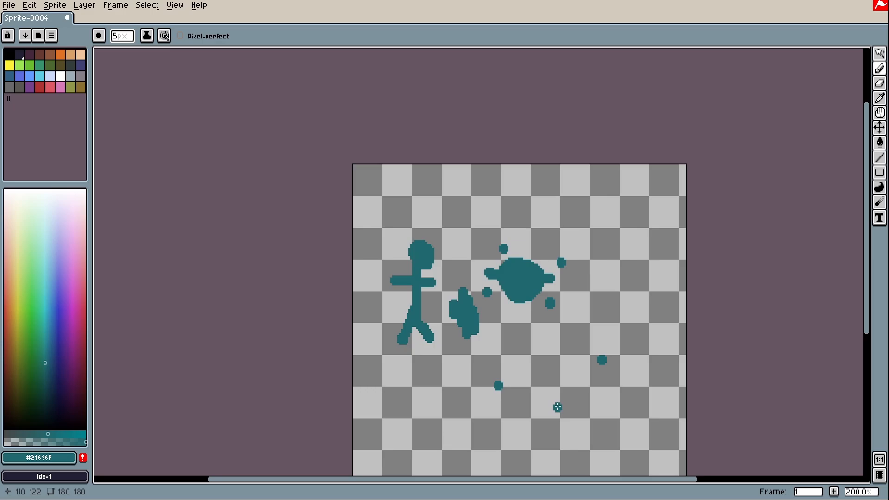
click(673, 296)
click(561, 372)
click(651, 413)
drag(661, 318, 659, 325)
click(590, 443)
click(491, 437)
click(544, 337)
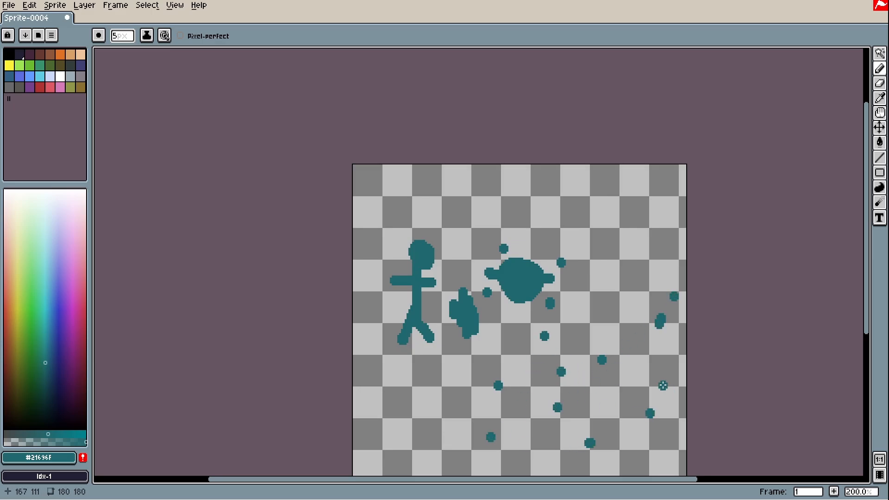
click(662, 386)
click(626, 272)
click(606, 316)
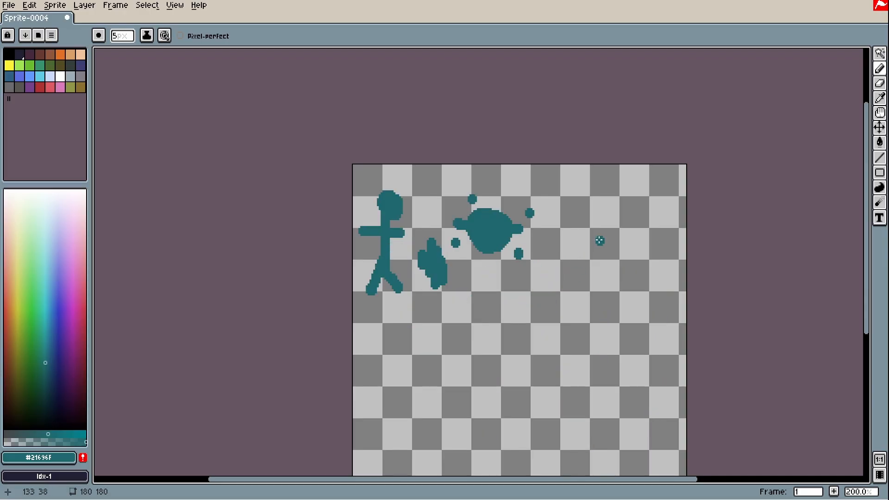
- Outline a larger teal character with round head, torso, arms and legs on the canvas's right side, and paint its head top green
mouse_move(589, 228)
mouse_down()
mouse_move(568, 242)
mouse_move(597, 281)
mouse_move(618, 225)
mouse_move(588, 221)
mouse_up()
mouse_move(573, 277)
mouse_down()
mouse_move(566, 300)
mouse_move(578, 323)
mouse_move(626, 318)
mouse_move(639, 299)
mouse_move(627, 277)
mouse_move(557, 292)
mouse_up()
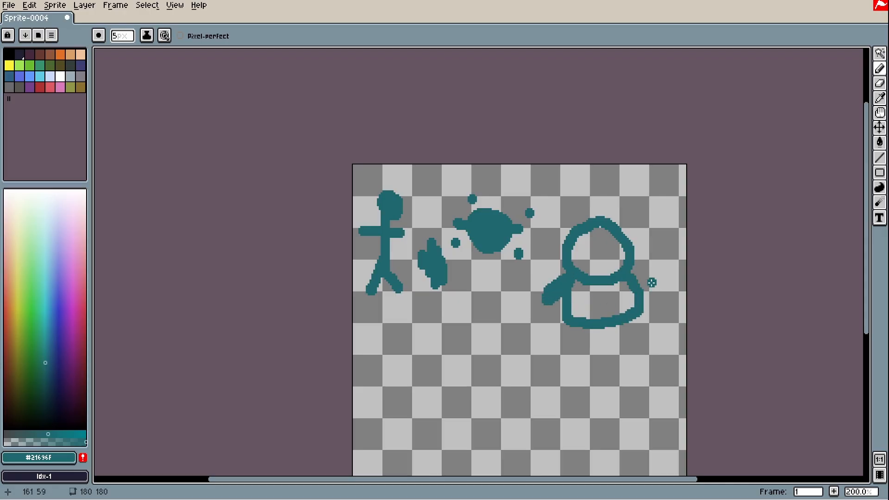
drag(635, 277, 648, 290)
drag(566, 325, 572, 347)
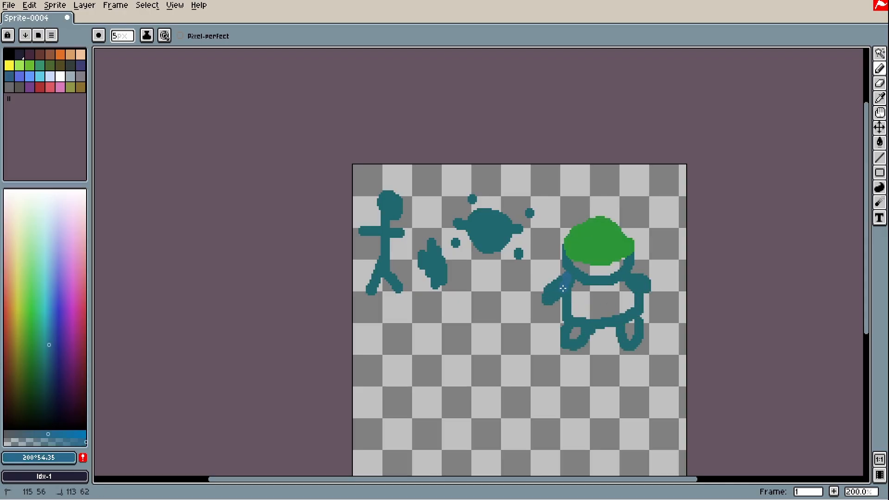
- Paint the large character's torso blue and add blue arrow marks beside the stick figure's head and the large character
mouse_move(563, 288)
mouse_down()
mouse_move(601, 288)
mouse_move(632, 278)
mouse_move(641, 309)
mouse_move(589, 322)
mouse_move(565, 297)
mouse_up()
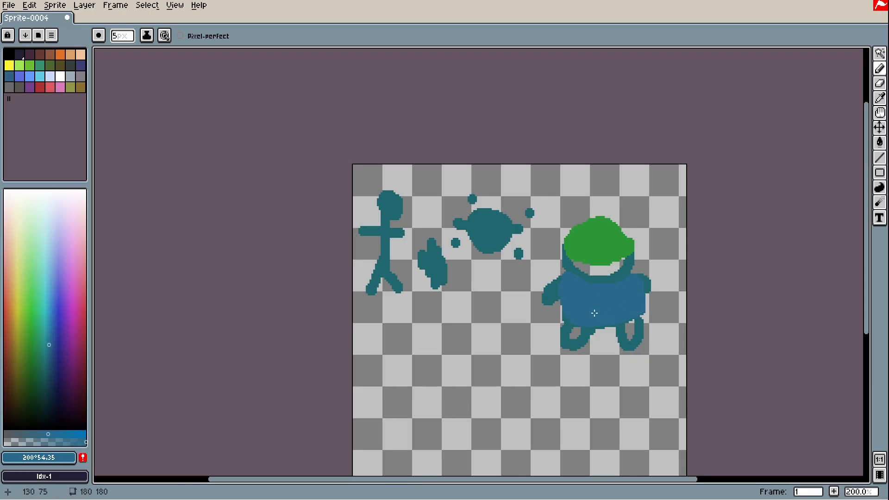
drag(434, 178, 404, 198)
drag(532, 251, 544, 259)
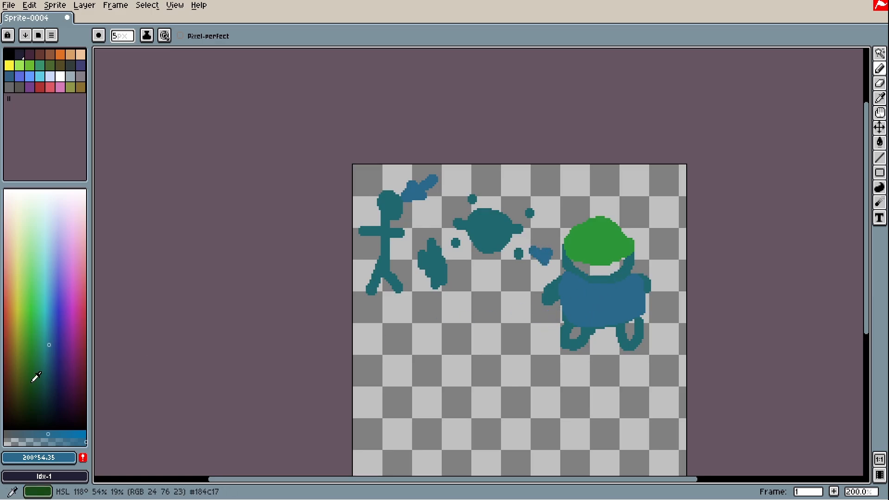
- Paint a dark blue hem along the large character's torso and add dark blue marks at the stick figure's waist and above the large character's head
click(56, 356)
mouse_move(576, 323)
mouse_down()
mouse_move(563, 310)
mouse_move(579, 322)
mouse_move(644, 309)
mouse_up()
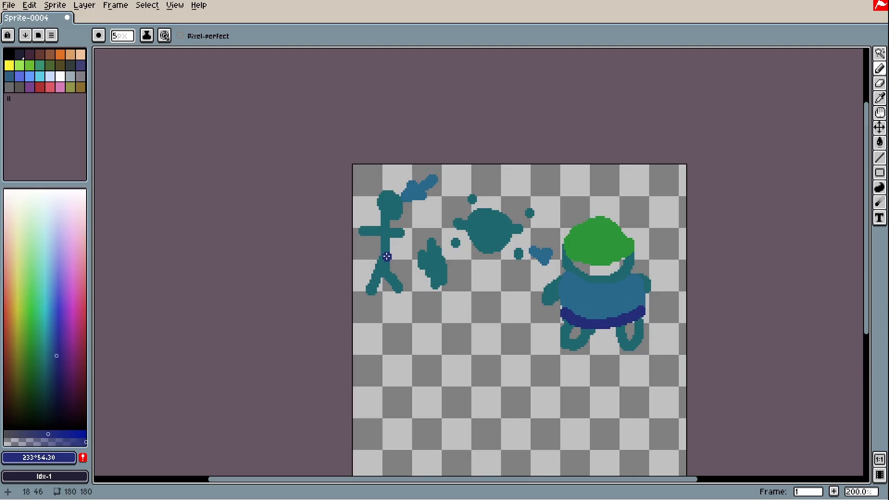
drag(386, 256, 398, 252)
click(504, 177)
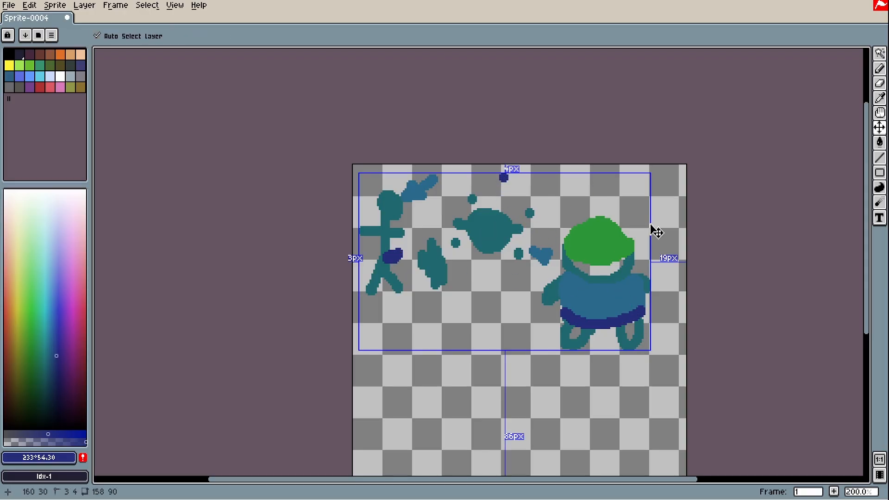
key(ctrl+z)
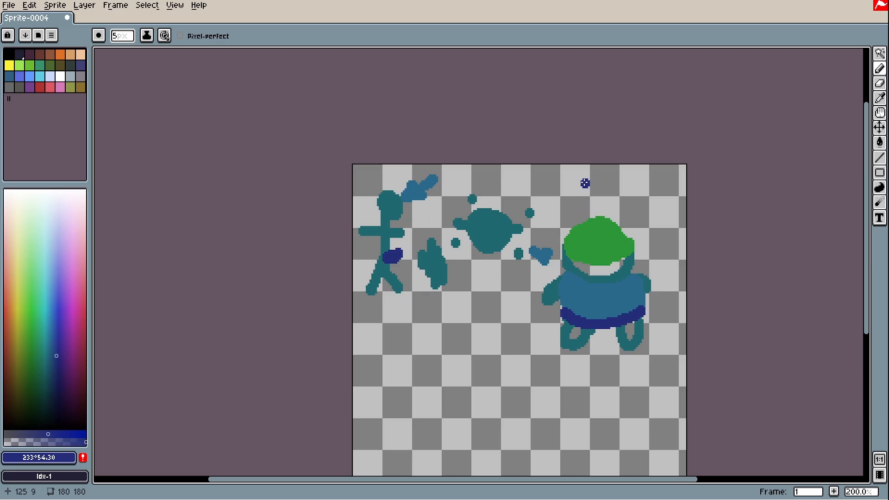
mouse_move(585, 183)
mouse_down()
mouse_move(577, 185)
mouse_move(587, 192)
mouse_move(582, 203)
mouse_up()
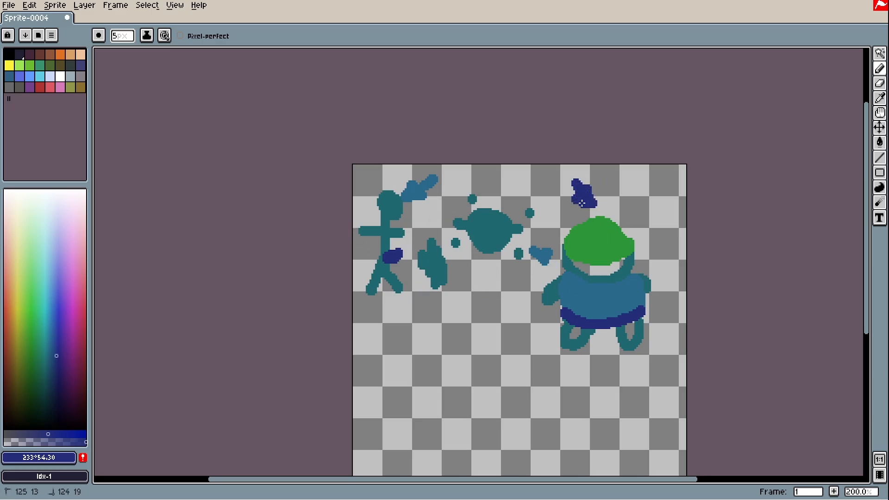
- Outline a tall, pointed diamond of 1 px dark blue straight lines around the large character
drag(496, 434, 470, 379)
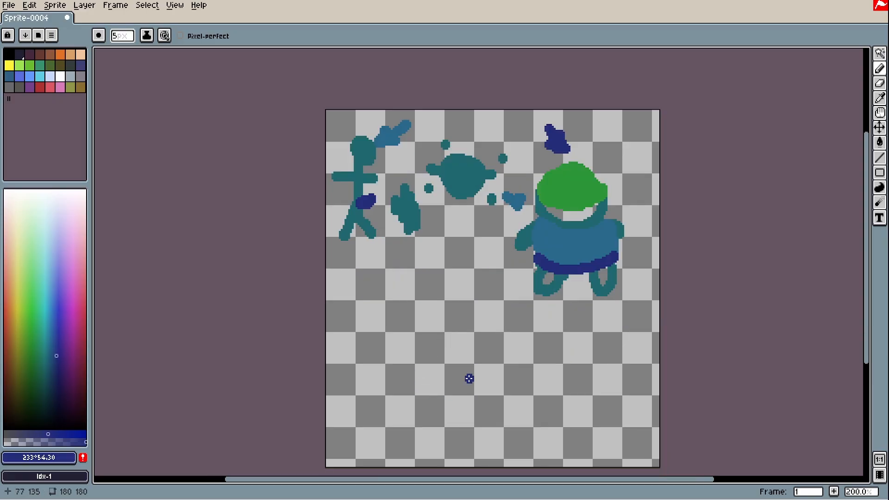
scroll(401, 347, up, 1)
key(l)
click(419, 368)
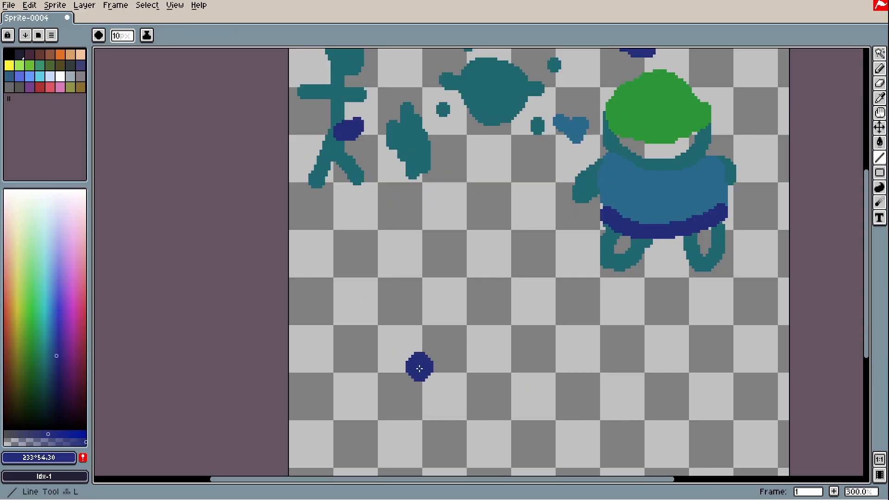
scroll(472, 352, up, 9)
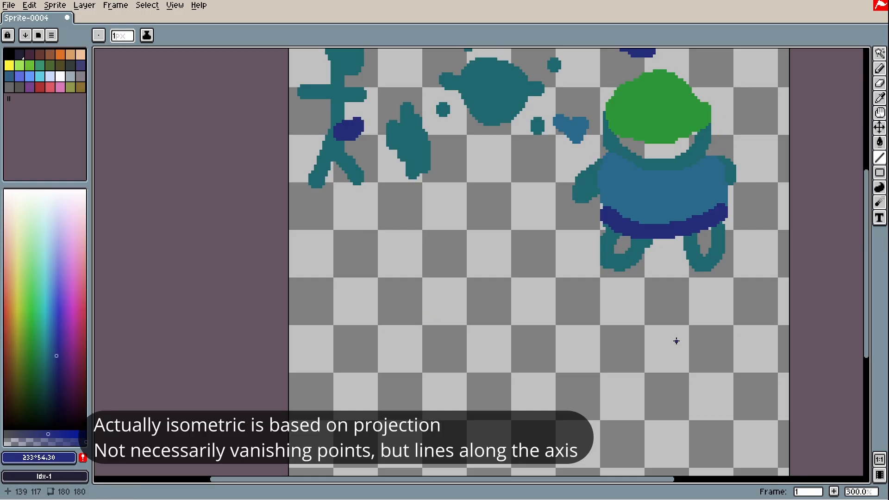
drag(866, 292, 864, 216)
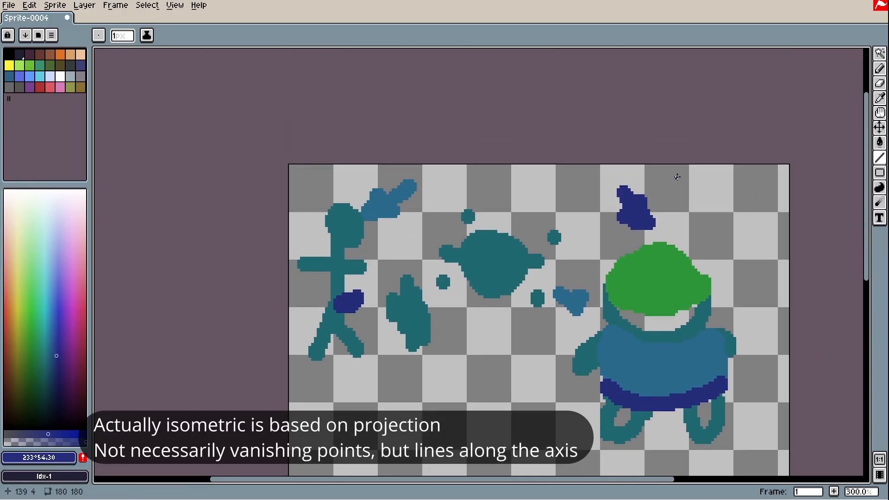
scroll(677, 177, down, 1)
mouse_move(685, 219)
mouse_down()
mouse_move(629, 299)
mouse_move(663, 433)
mouse_move(729, 325)
mouse_up()
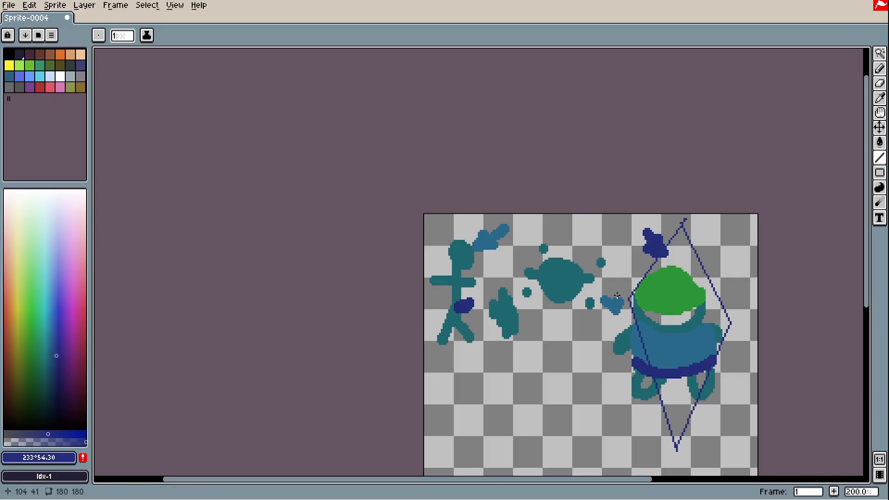
- Add straight cross lines inside the diamond, one across the character's head, one above it and one at the feet
drag(617, 295, 728, 309)
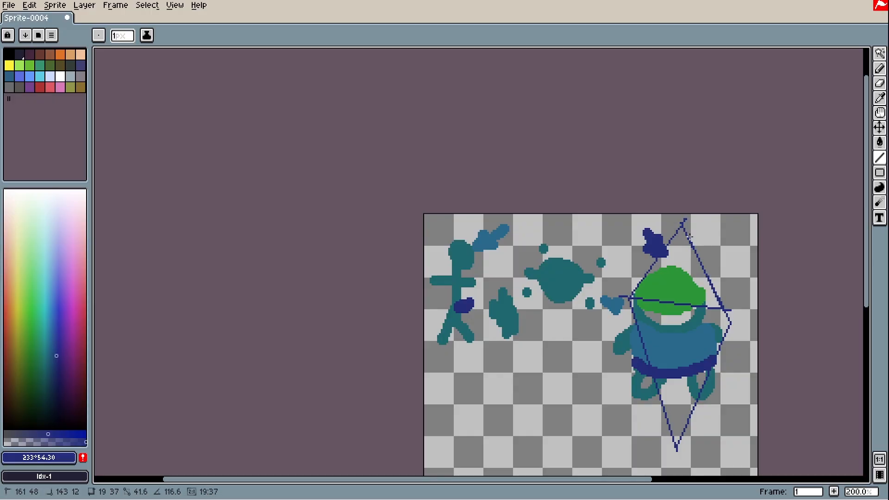
drag(699, 257, 660, 259)
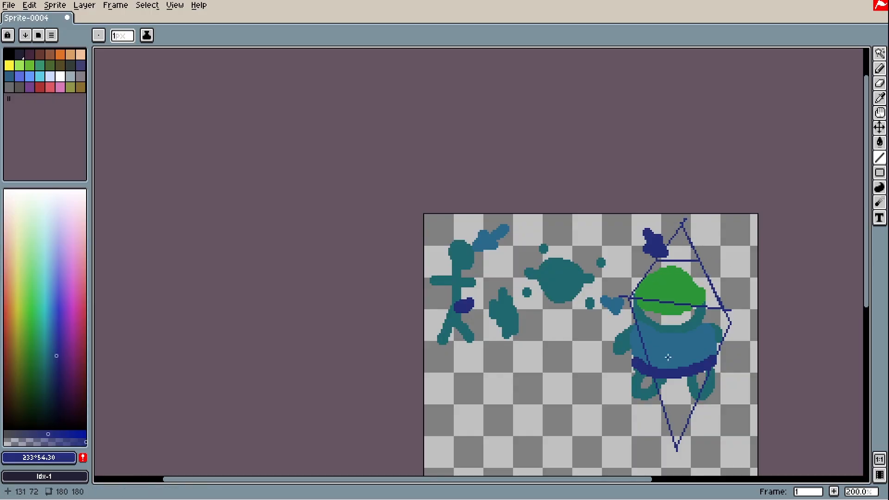
drag(656, 385, 704, 386)
- Draw a flat isometric rhombus about 32 px wide from 2:1 stepped lines in the empty area near the canvas's lower-left corner
scroll(805, 263, down, 5)
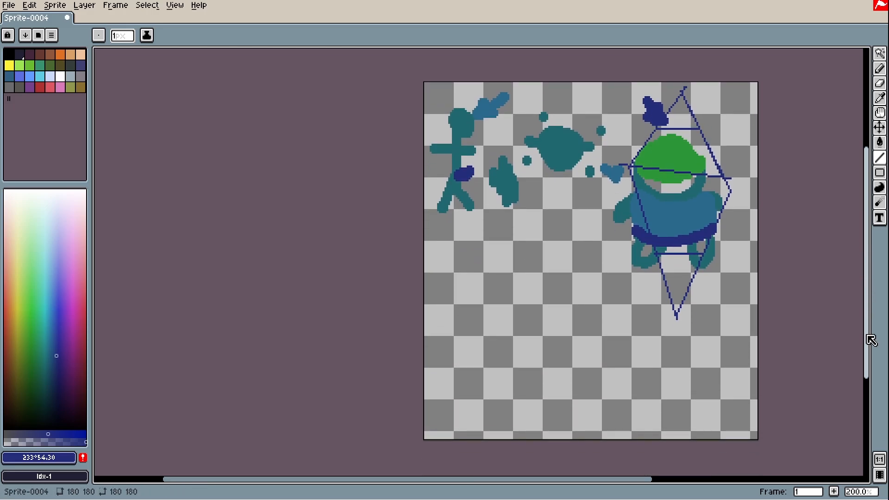
scroll(488, 383, up, 2)
mouse_move(497, 400)
mouse_down()
mouse_move(618, 357)
mouse_move(631, 335)
mouse_move(621, 337)
mouse_up()
drag(493, 398, 397, 329)
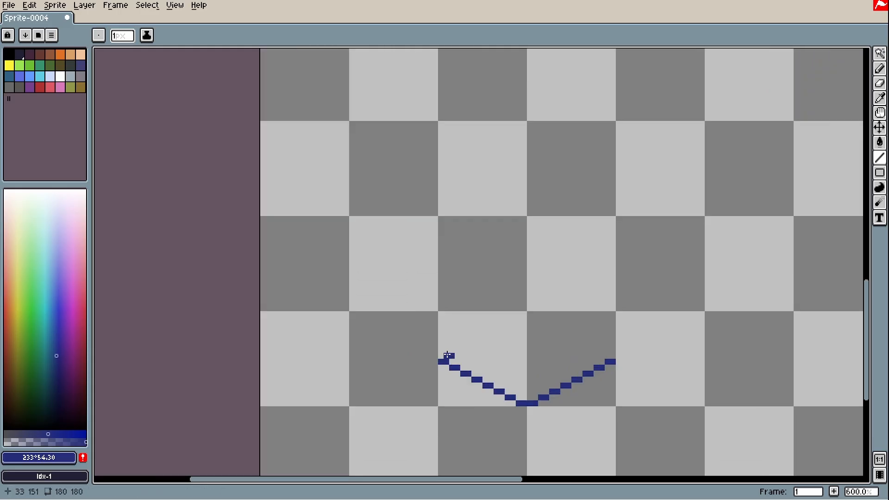
mouse_move(447, 356)
mouse_down()
mouse_move(528, 315)
mouse_move(610, 359)
mouse_up()
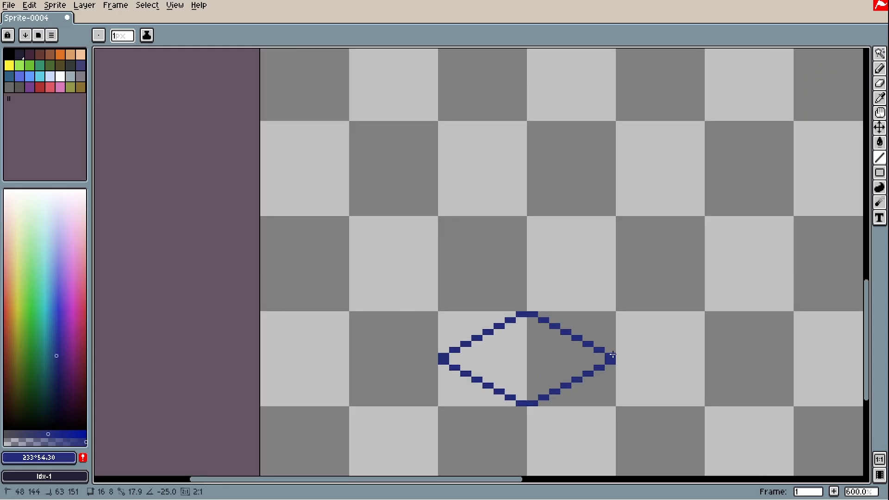
- Extend the rhombus into an isometric cube outline with vertical edges and matching 2:1 bottom edges
scroll(869, 284, down, 4)
drag(526, 214, 443, 169)
drag(614, 171, 613, 264)
drag(530, 309, 618, 263)
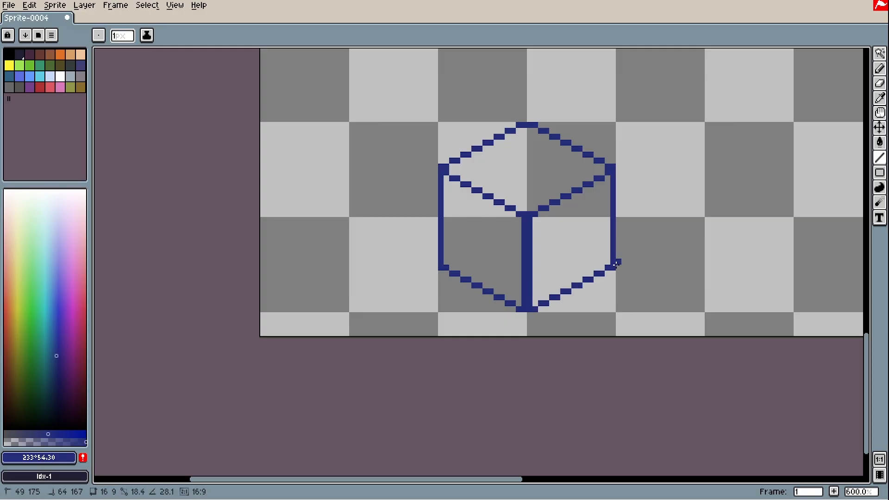
scroll(630, 304, down, 2)
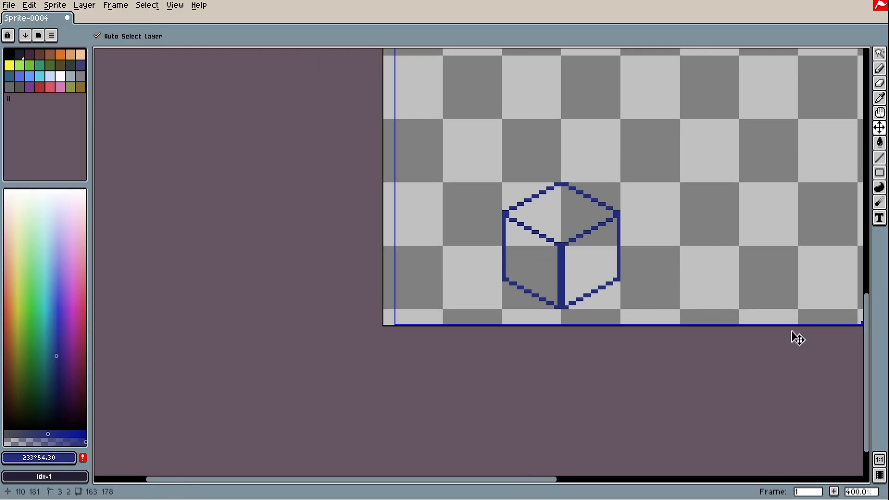
key(ctrl+z)
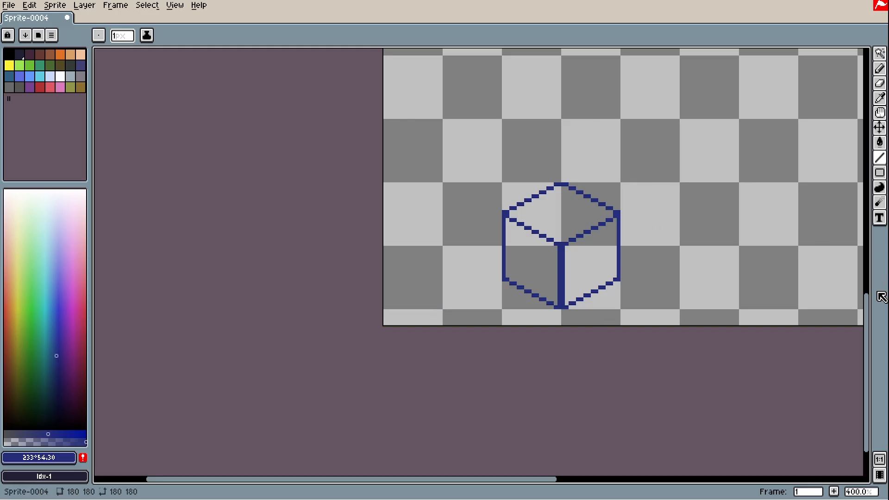
- Fill the cube's left face teal, its right face dark purple and its top face light green
scroll(745, 248, down, 1)
drag(705, 234, 679, 196)
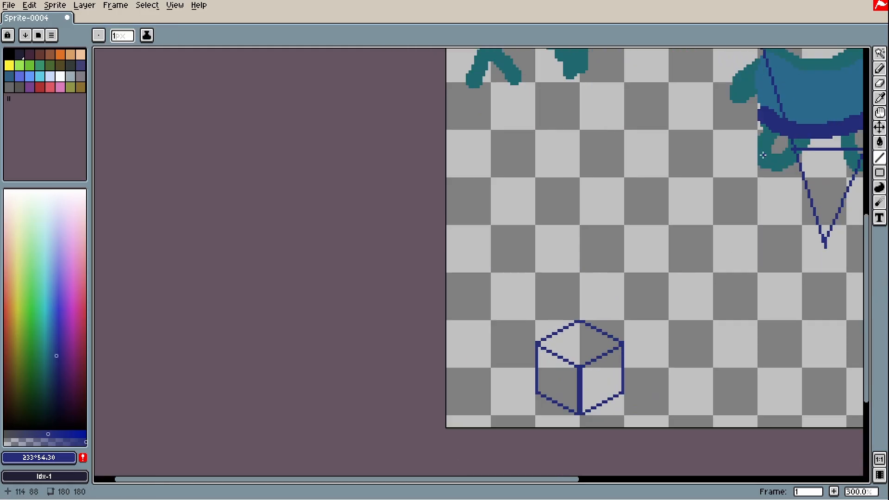
alt+click(769, 153)
key(g)
click(552, 385)
drag(55, 380, 62, 388)
key(g)
click(594, 390)
alt+click(566, 383)
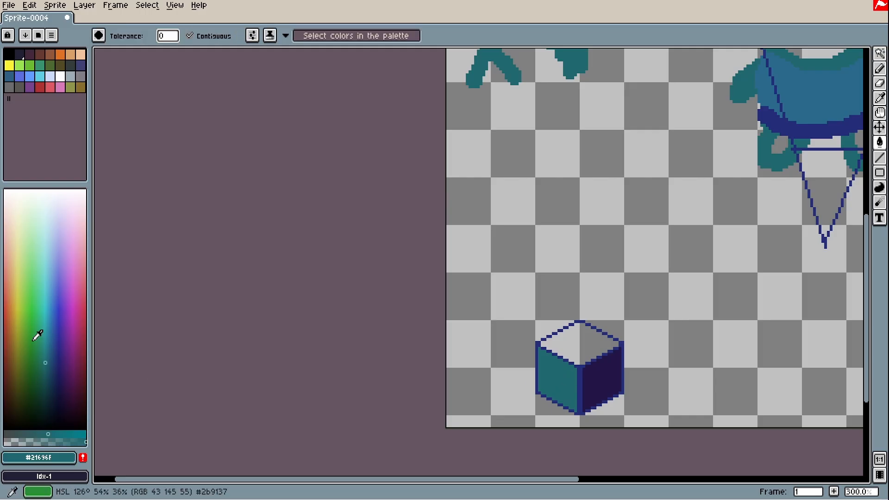
drag(35, 335, 36, 321)
click(574, 341)
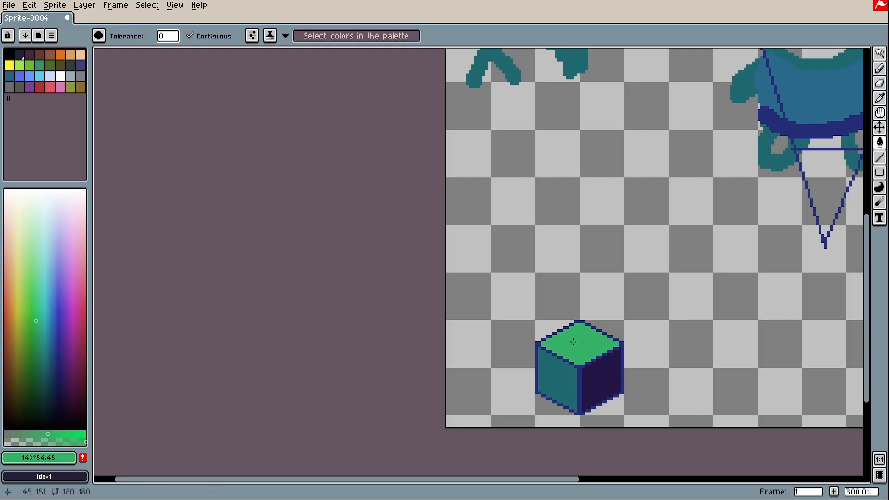
- Select the shaded cube and move it up to the canvas's left edge, below the stick figure
scroll(578, 341, down, 1)
drag(586, 342, 526, 356)
key(m)
drag(461, 325, 590, 413)
drag(534, 377, 476, 252)
click(680, 295)
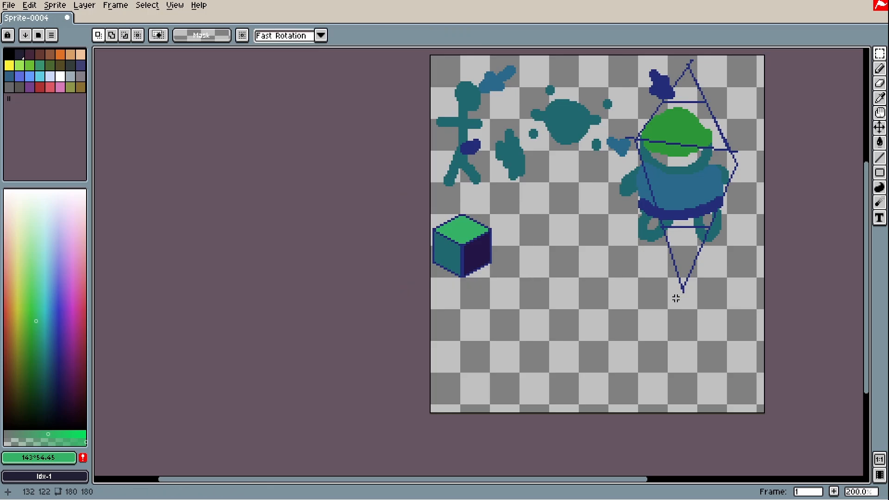
key(b)
mouse_move(564, 309)
mouse_down()
mouse_move(563, 282)
mouse_move(594, 219)
mouse_move(585, 218)
mouse_move(605, 214)
mouse_up()
key(v)
key(ctrl+z)
key(ctrl+z)
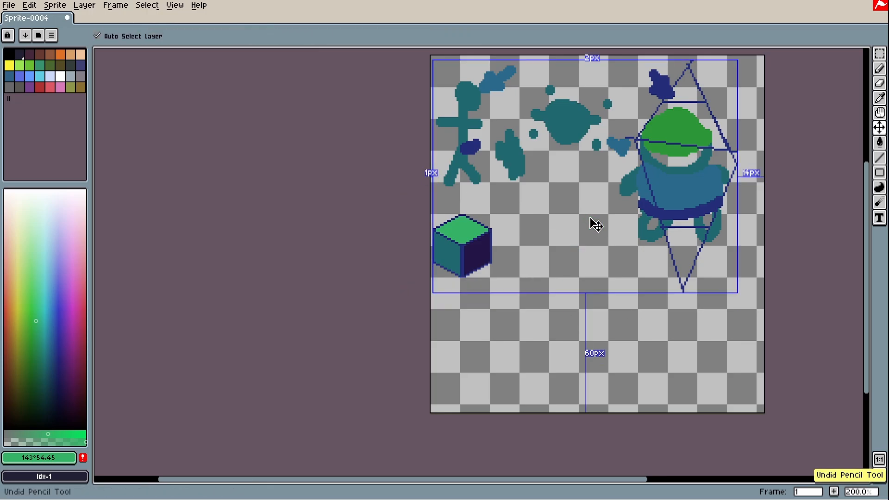
key(b)
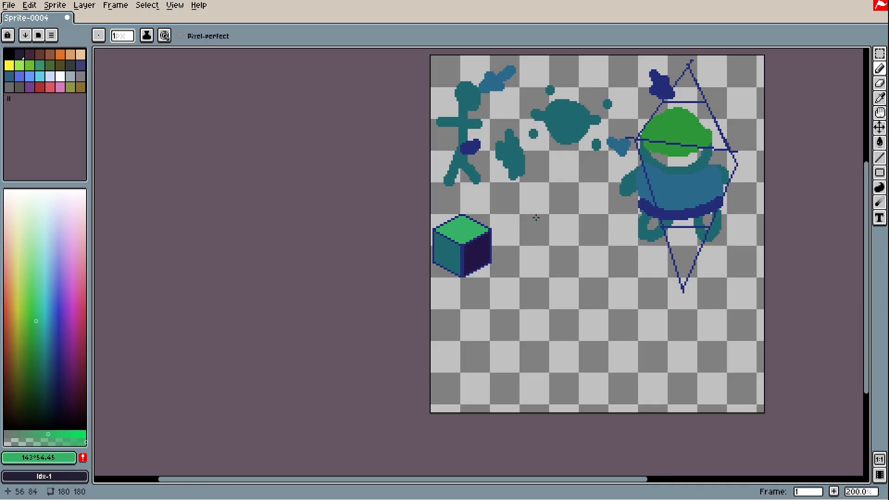
- Select the cube and place copies of it edge to edge to form a two-by-three isometric block in the canvas's lower half
key(m)
drag(543, 296, 423, 201)
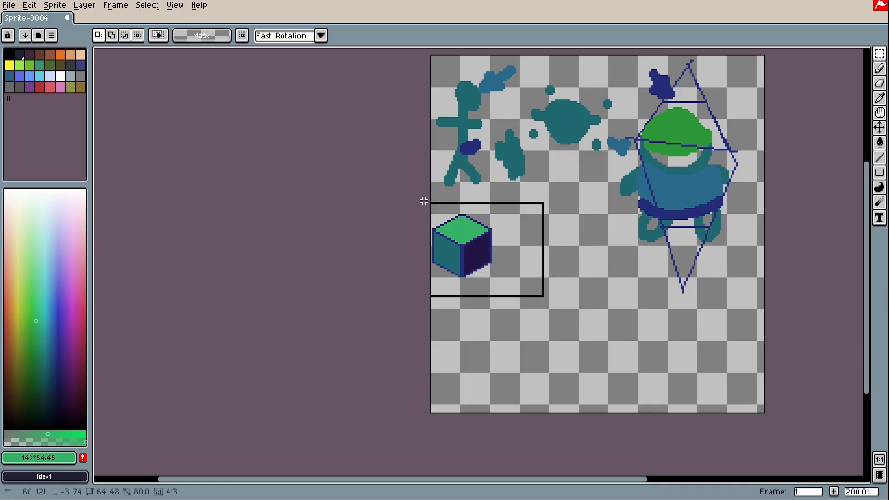
drag(497, 239, 611, 270)
drag(611, 270, 584, 285)
mouse_move(555, 317)
mouse_down()
mouse_move(521, 321)
mouse_move(528, 336)
mouse_move(488, 380)
mouse_move(644, 318)
mouse_up()
drag(674, 274, 591, 305)
drag(561, 321, 532, 337)
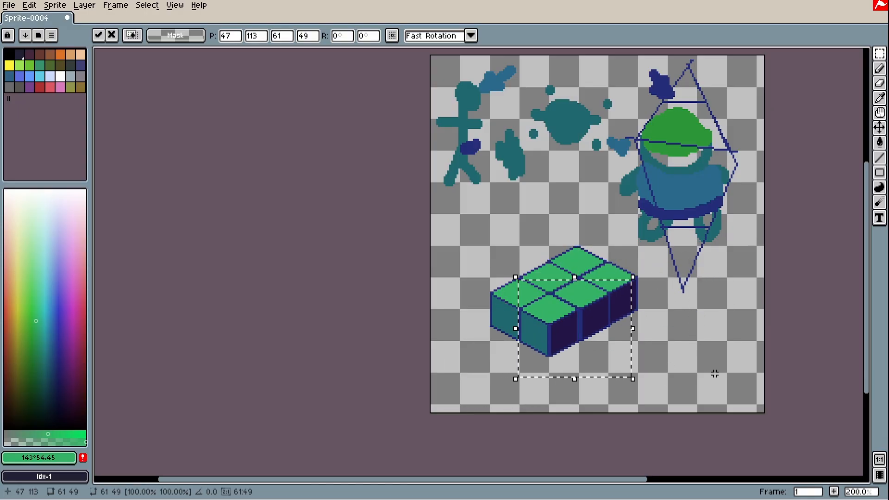
click(741, 375)
- Lasso the whole isometric block, move it up and left to near the canvas's left edge, and clear the selection
scroll(666, 337, down, 1)
drag(659, 335, 622, 337)
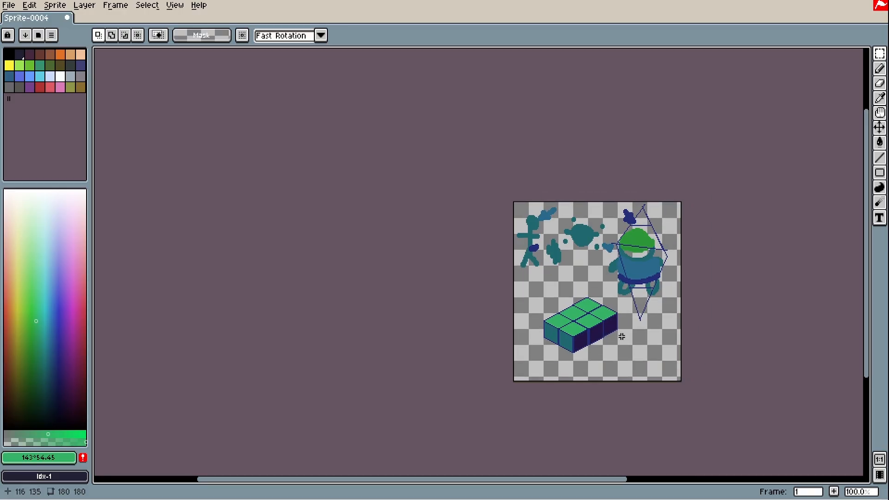
scroll(591, 301, up, 1)
drag(590, 391, 576, 381)
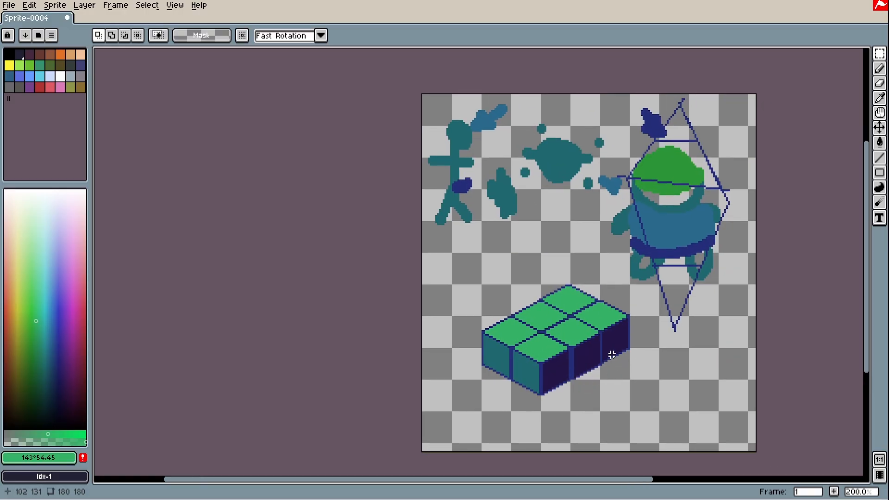
drag(604, 340, 603, 350)
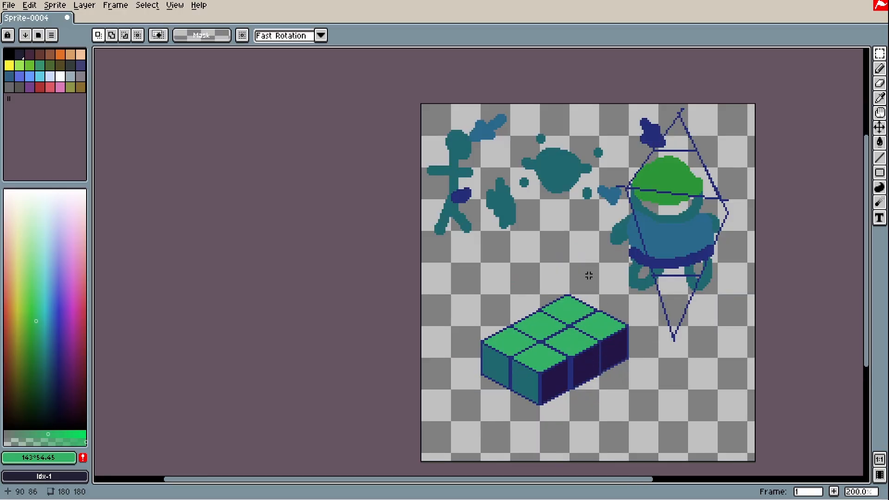
key(q)
mouse_move(563, 273)
mouse_down()
mouse_move(631, 325)
mouse_move(659, 379)
mouse_move(586, 428)
mouse_move(563, 273)
mouse_up()
mouse_move(583, 374)
mouse_down()
mouse_move(537, 356)
mouse_move(523, 336)
mouse_up()
key(ctrl+d)
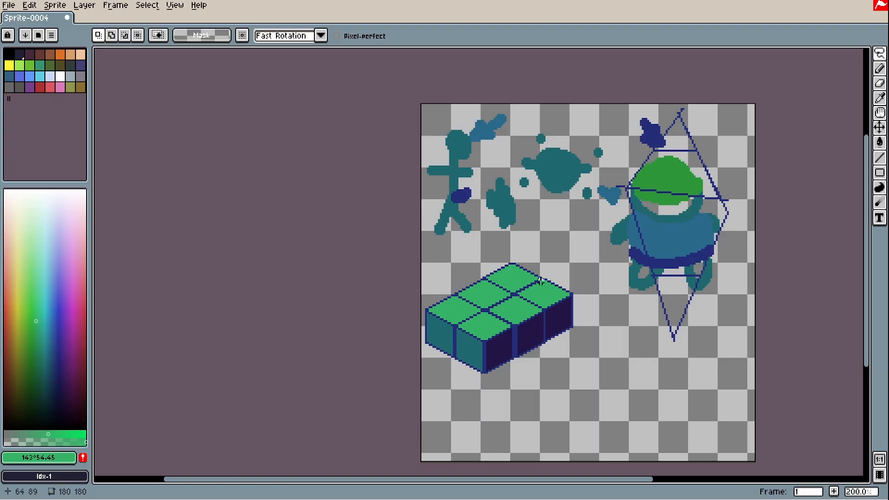
- Examine the isometric block's stepped edges and shaded faces up close and at canvas scale
scroll(532, 417, up, 2)
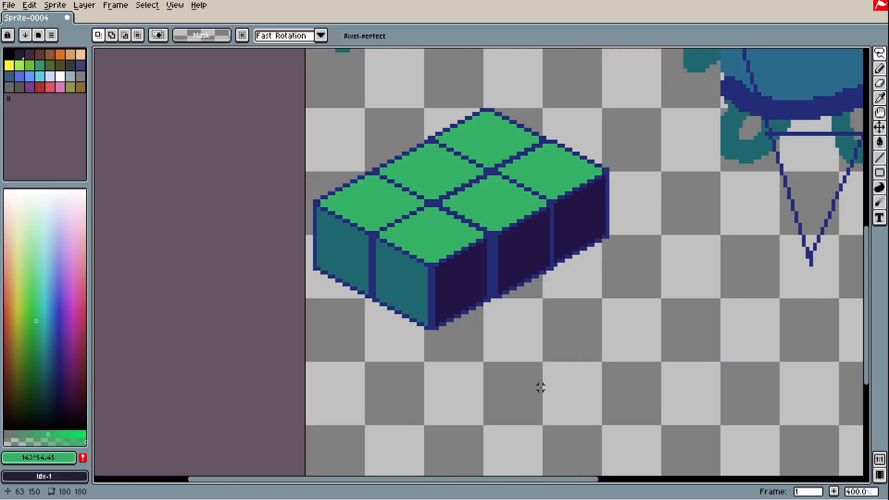
scroll(537, 384, down, 2)
scroll(533, 287, up, 1)
scroll(533, 281, up, 1)
scroll(503, 274, down, 1)
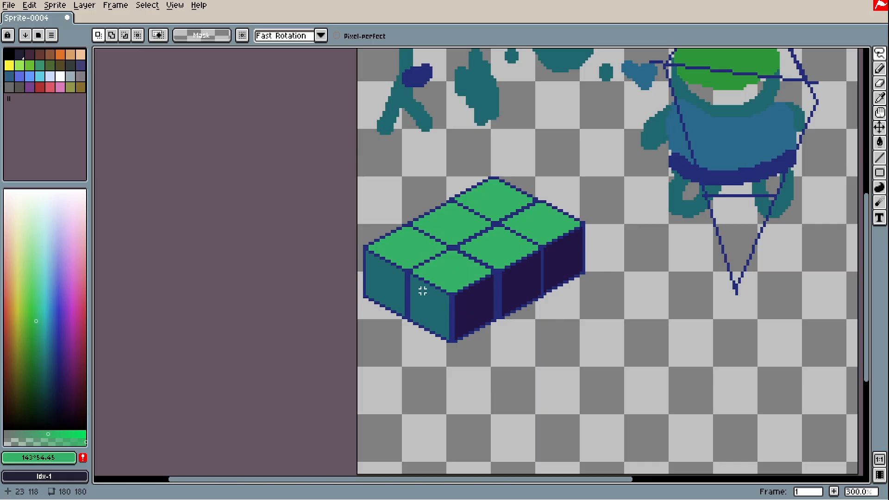
drag(447, 295, 406, 314)
click(426, 365)
scroll(491, 292, down, 1)
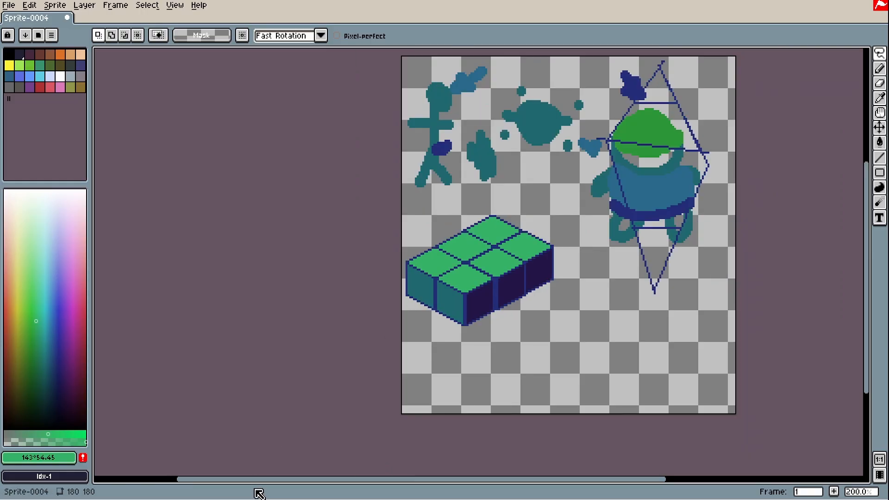